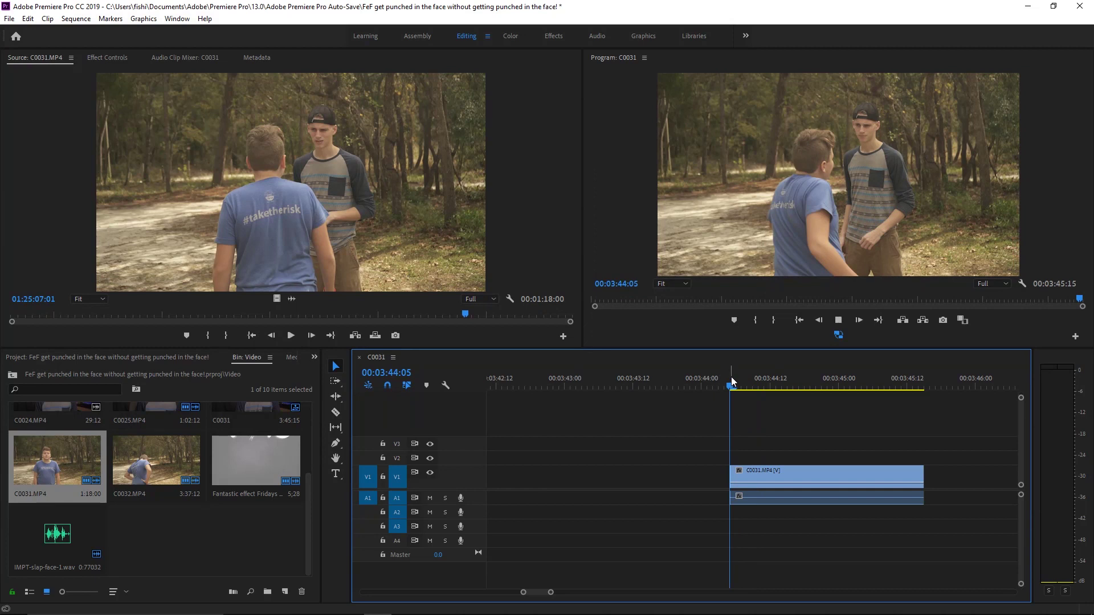
Play and scrub the punch section of C0031 to find the moment of impact.
key("space")
left_click(732, 382)
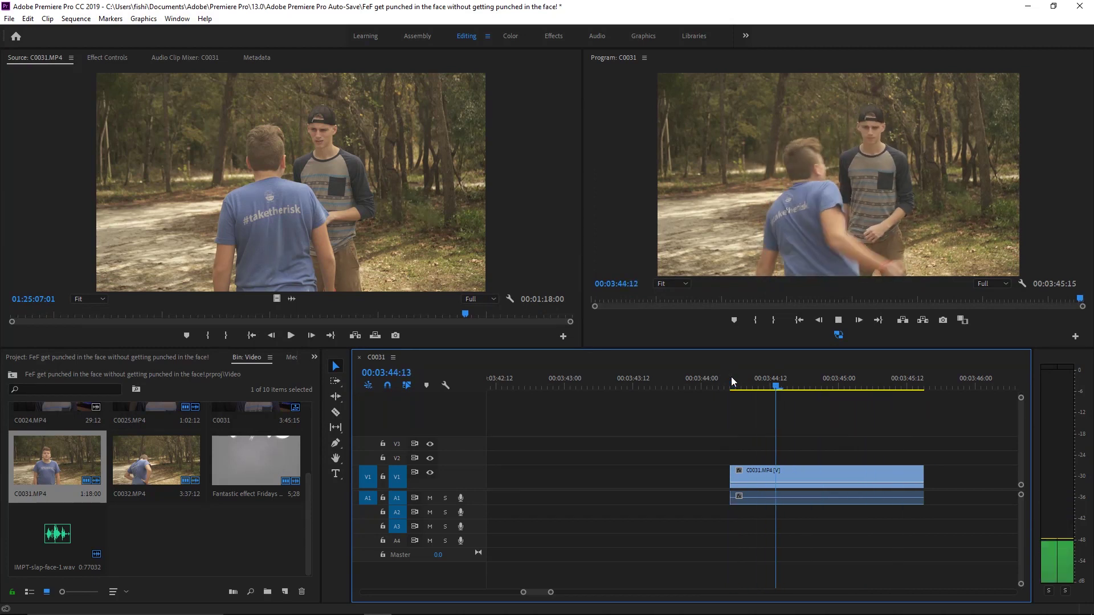
left_click(781, 388)
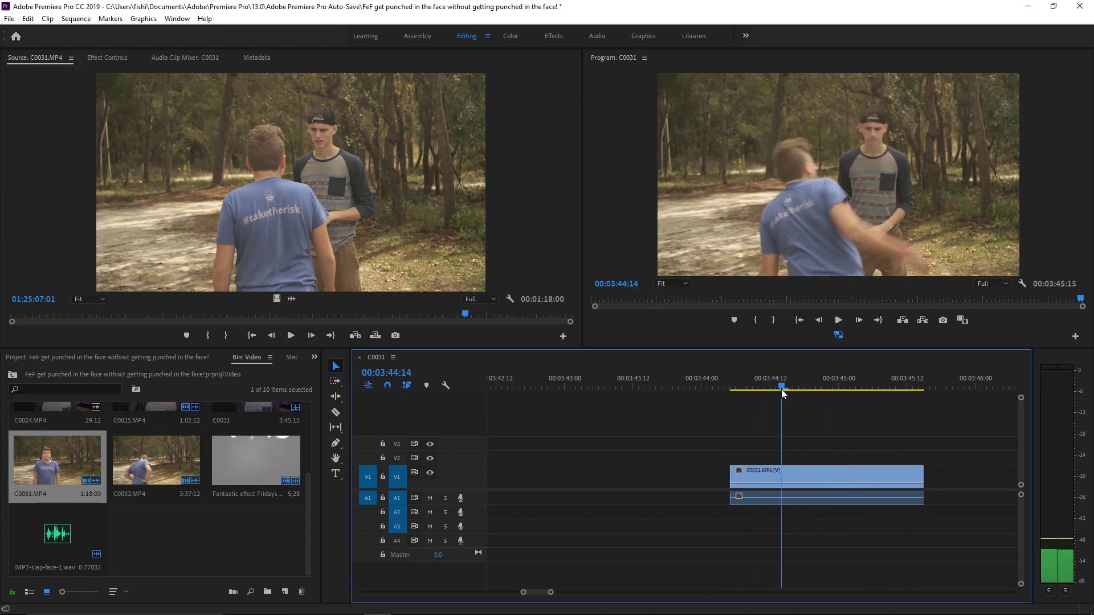
left_click_drag(781, 389, 732, 388)
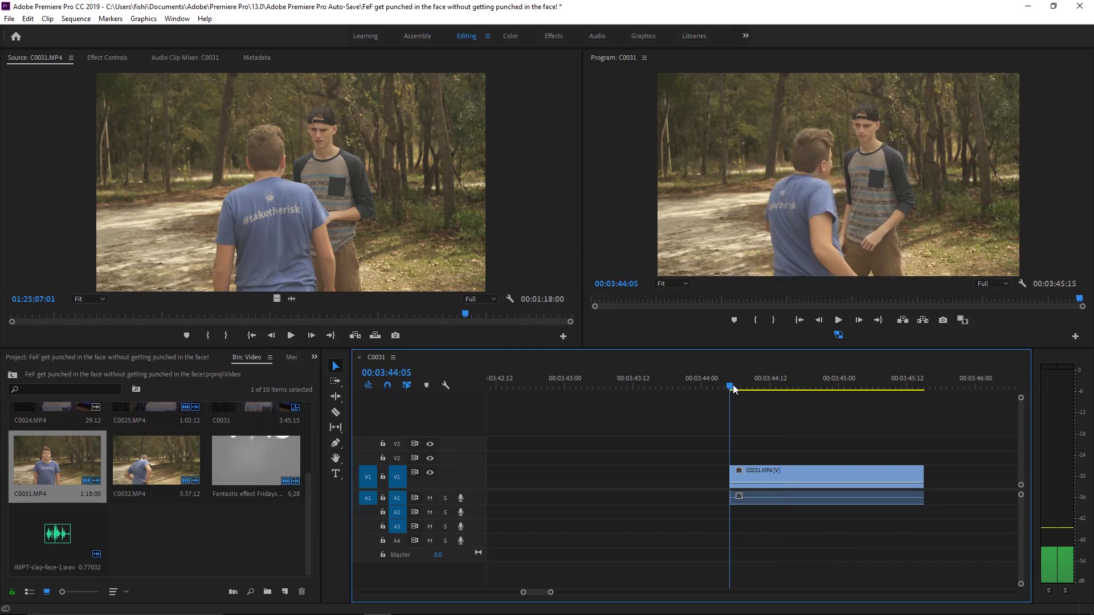
key("space")
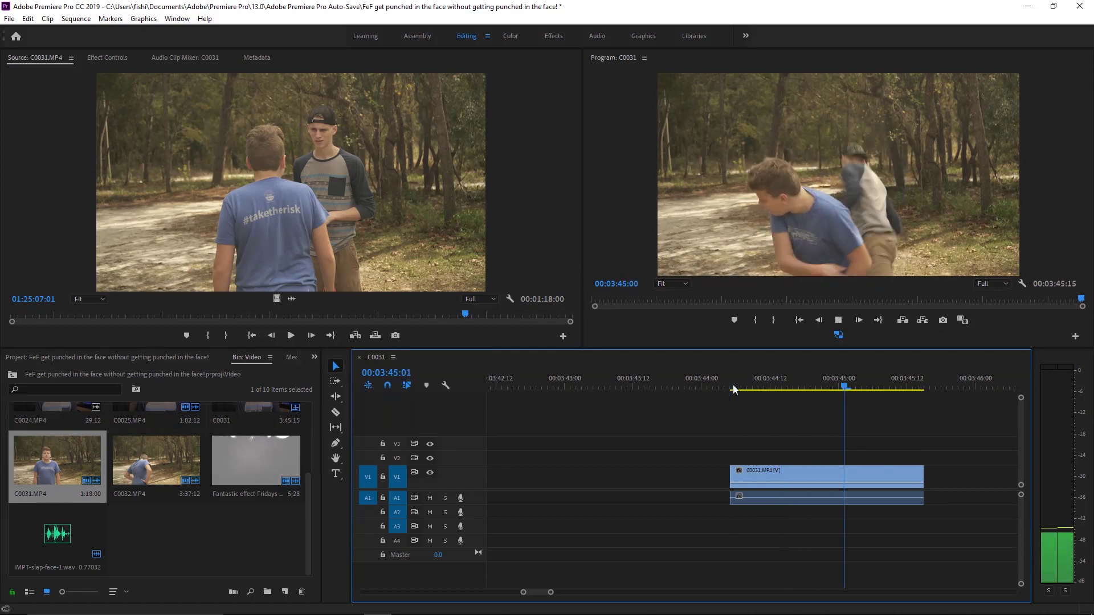
left_click_drag(735, 389, 815, 381)
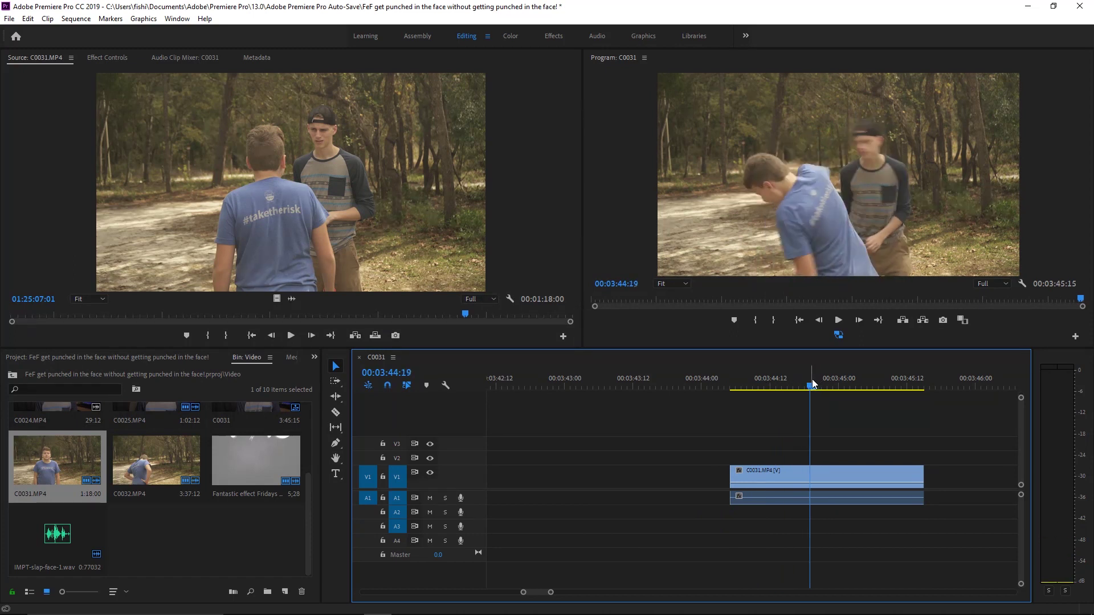
Zoom the timeline around the punch and step frame by frame to settle on 00:03:44:17.
key("Left")
key("Left")
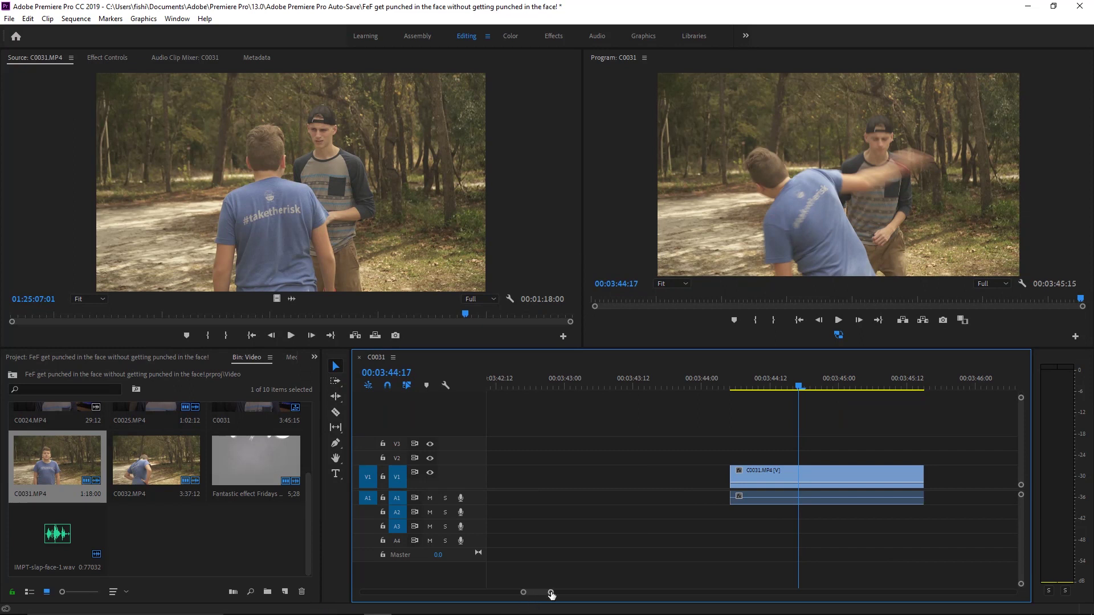
left_click_drag(550, 592, 541, 592)
key("Right")
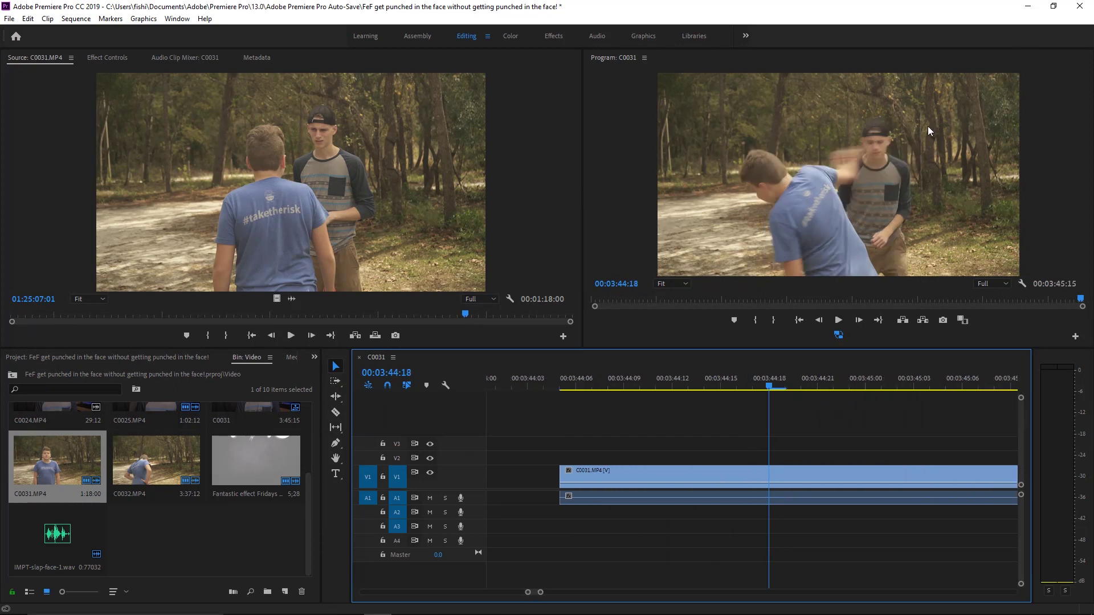
key("Left")
key("Right")
key("Left")
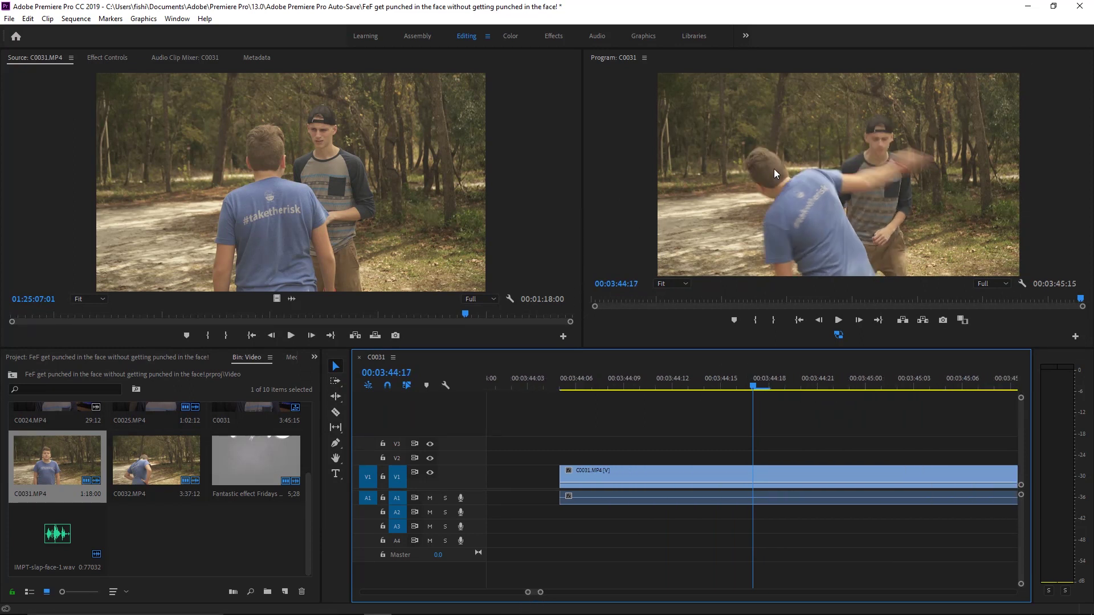
key("Left")
key("Right")
key("Right")
key("Left")
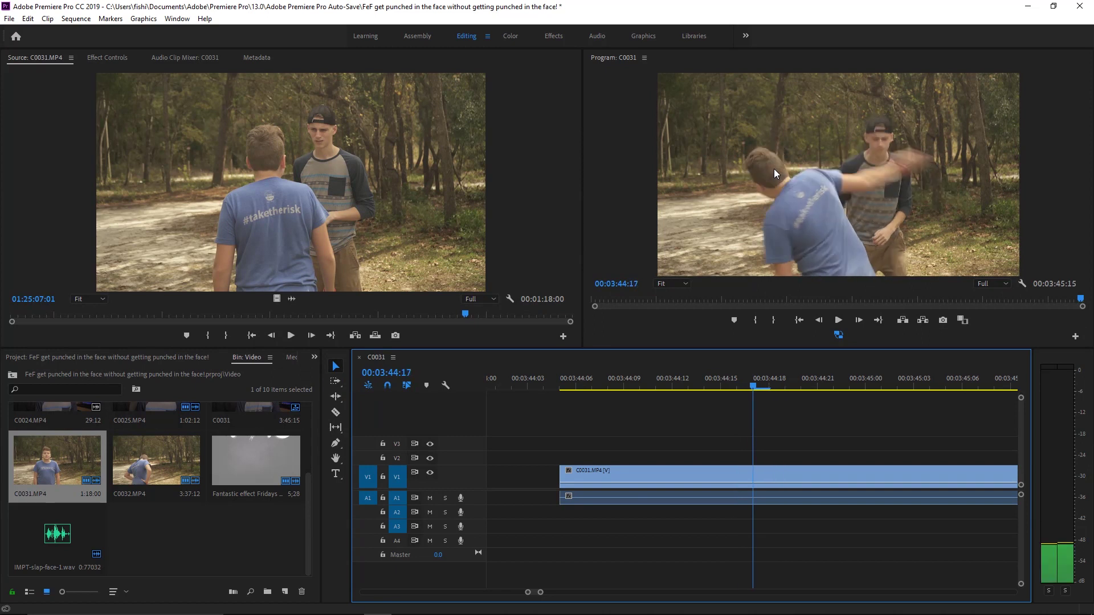
Move the playhead to 03:44:19, checking the neighbouring frames of the swing.
key("c")
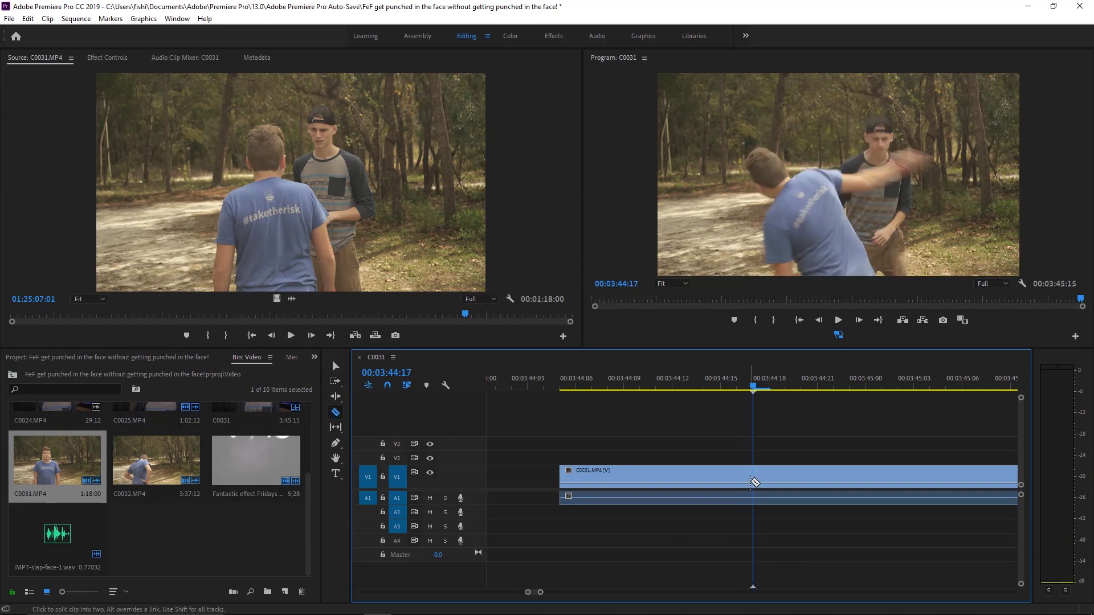
key("v")
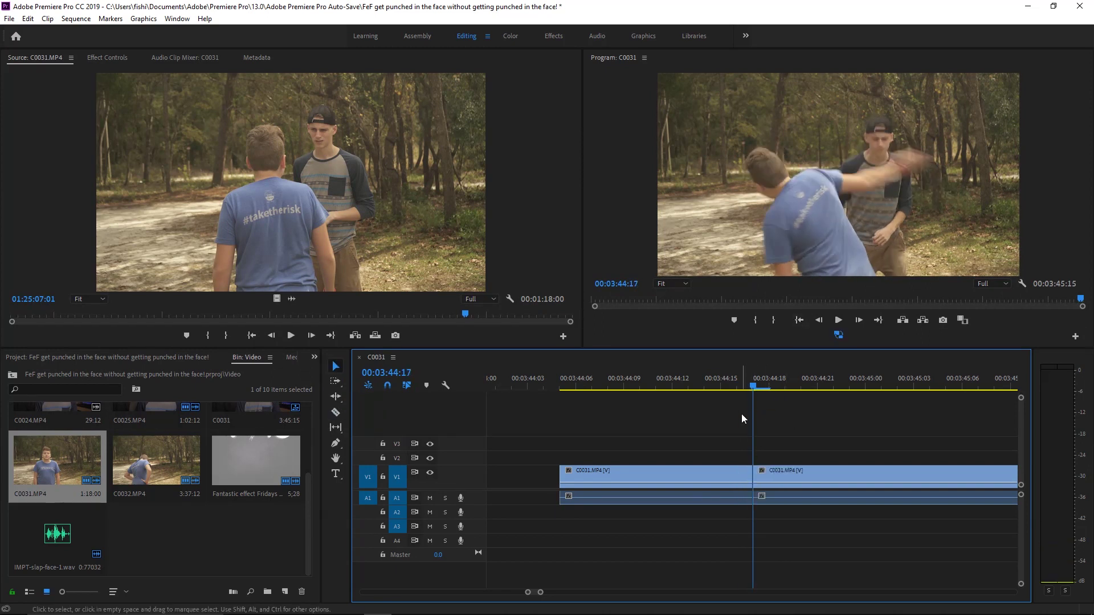
left_click_drag(772, 389, 785, 373)
key("Left")
key("Left")
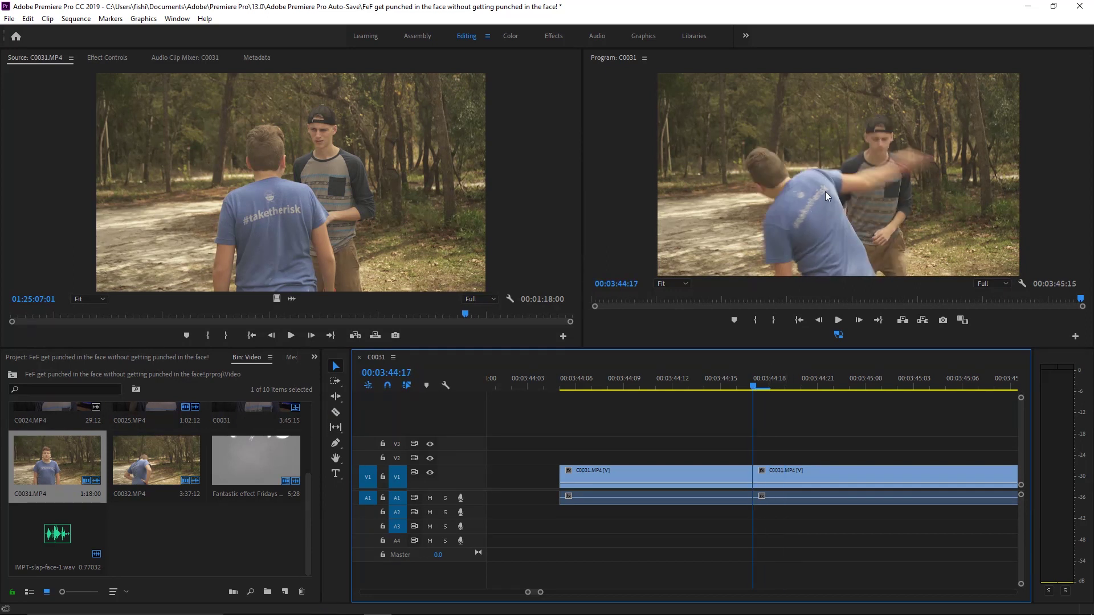
key("Right")
key("Right")
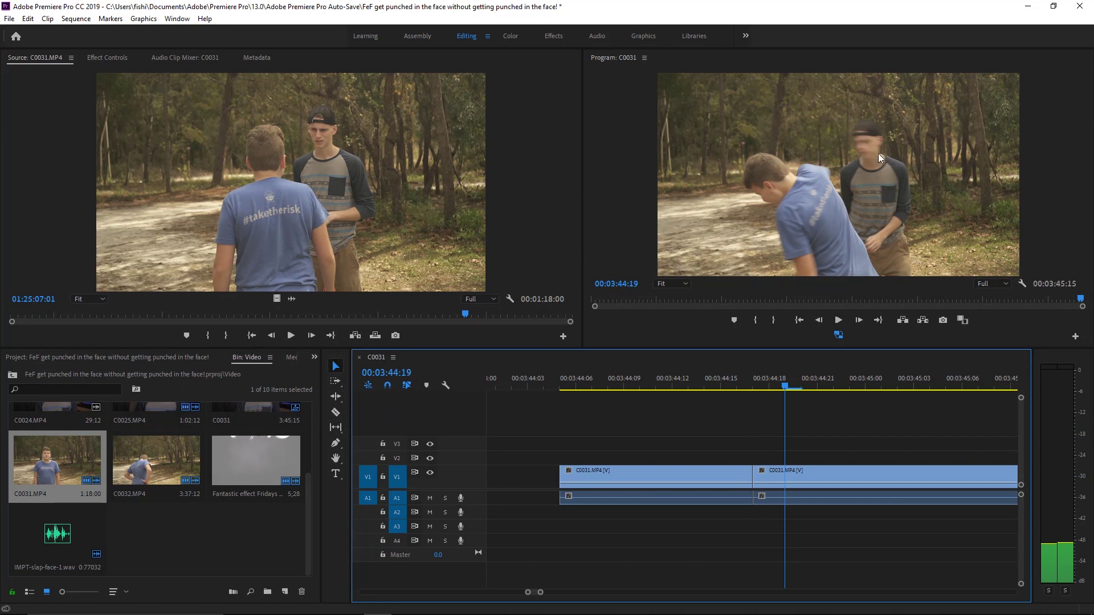
key("Left")
key("Right")
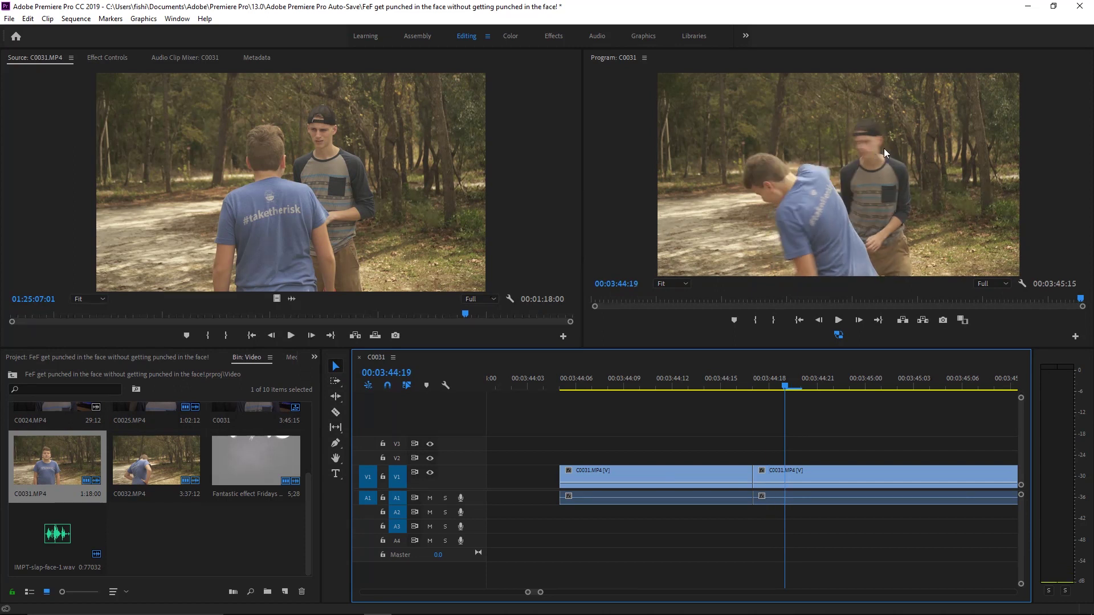
Split the clip at 03:44:19 and step around the two cuts to check them.
left_click(785, 476)
key("v")
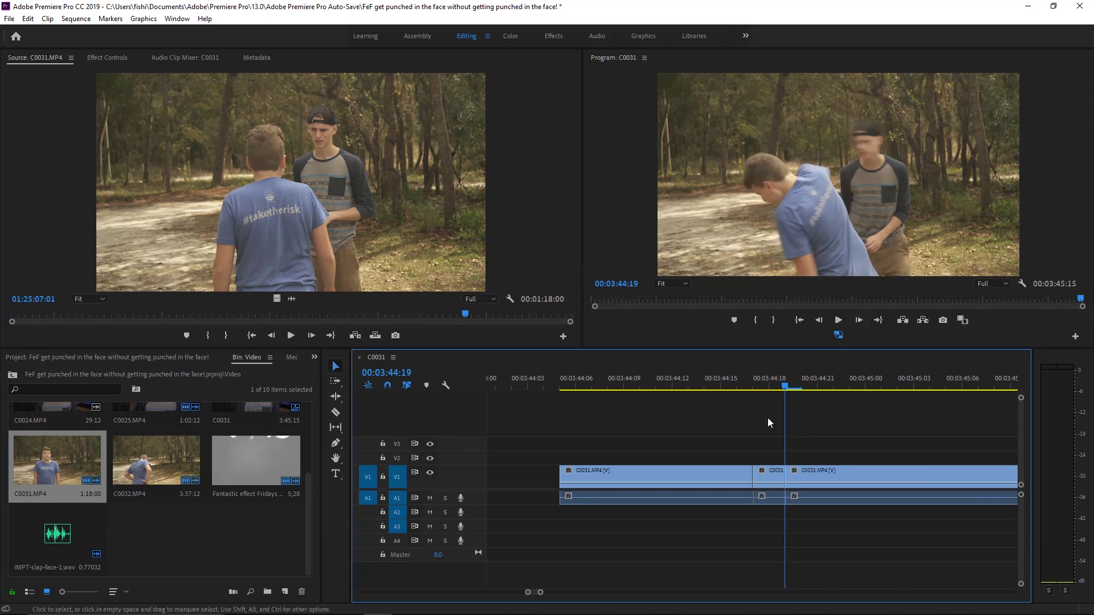
left_click(752, 385)
left_click_drag(754, 386, 768, 389)
key("Left")
key("Right")
key("Left")
key("Right")
key("Left")
key("Right")
Delete the short piece between the cuts and the empty gap it leaves.
left_click(778, 474)
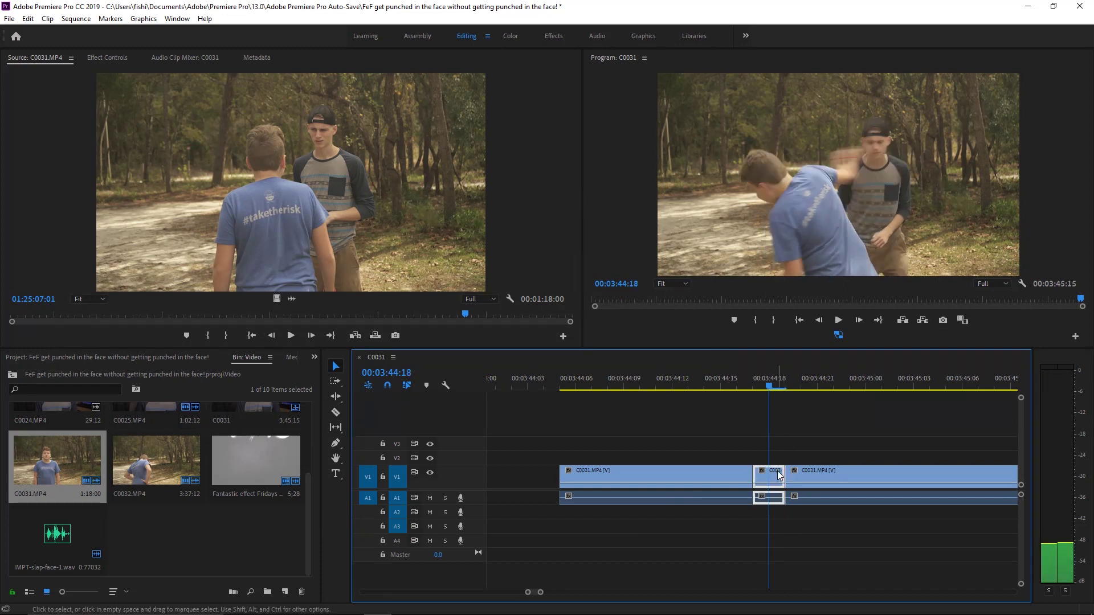
key("Delete")
left_click(770, 478)
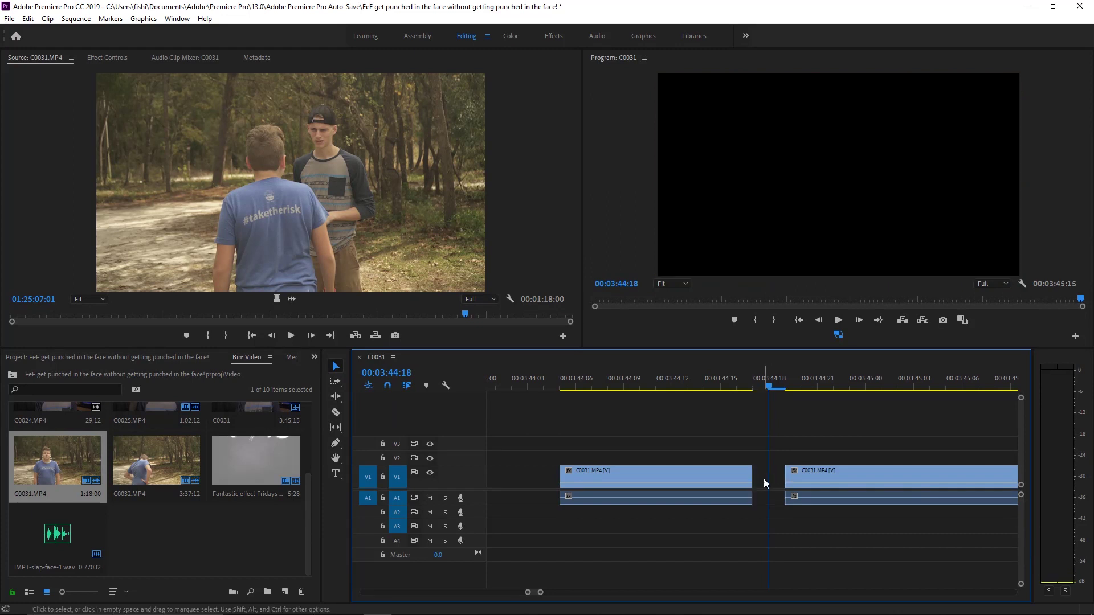
key("Delete")
Play and scrub the tightened punch from 03:44:12 across the cut at 03:44:17.
left_click_drag(735, 387, 649, 389)
key("space")
left_click(671, 386)
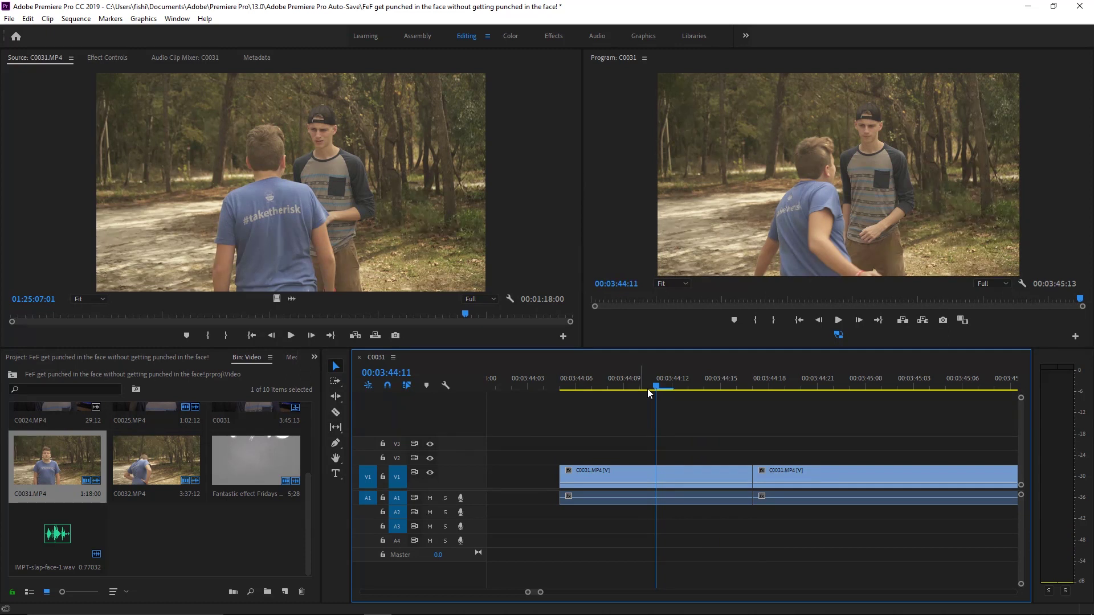
key("space")
left_click_drag(648, 388, 608, 389)
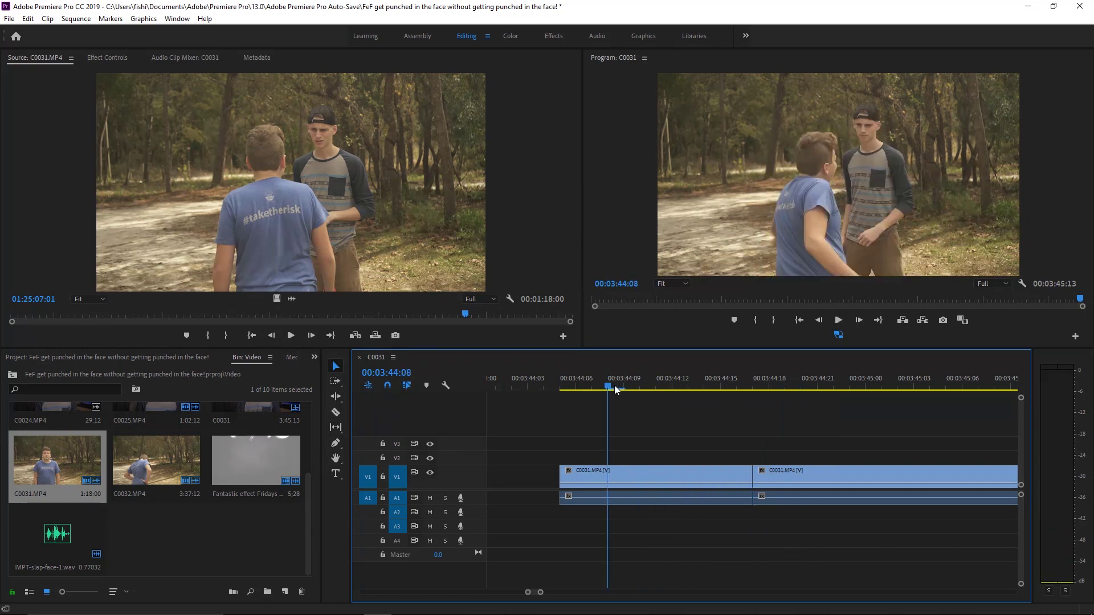
key("space")
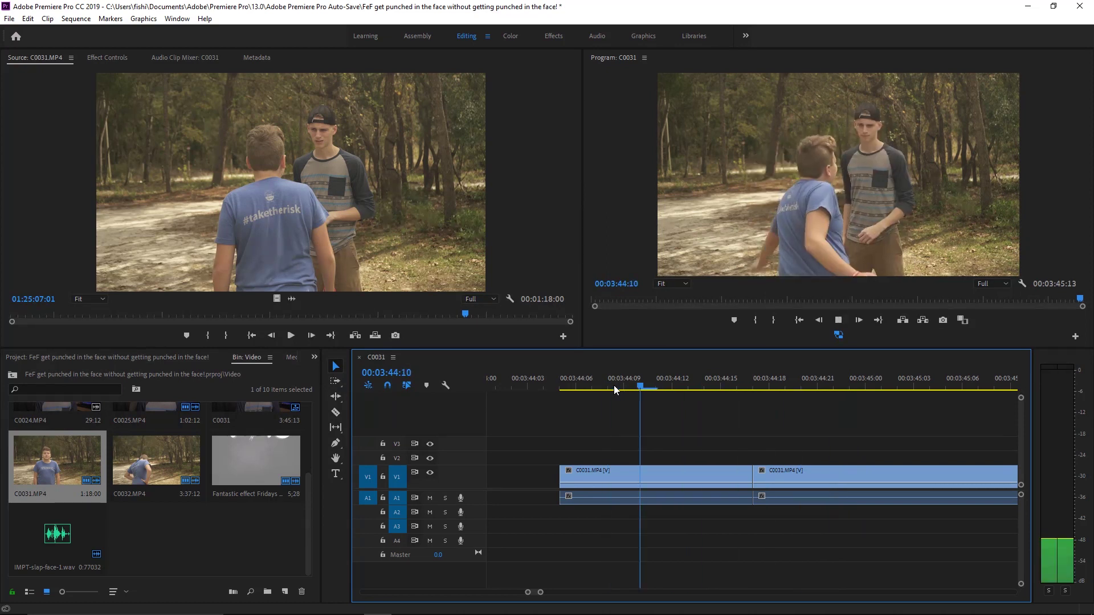
mouse_move(614, 385)
left_mouse_down()
mouse_move(757, 386)
mouse_move(624, 388)
left_mouse_up()
Replay the edited punch from 03:44:09 and again from 03:44:13.
key("space")
left_click(624, 388)
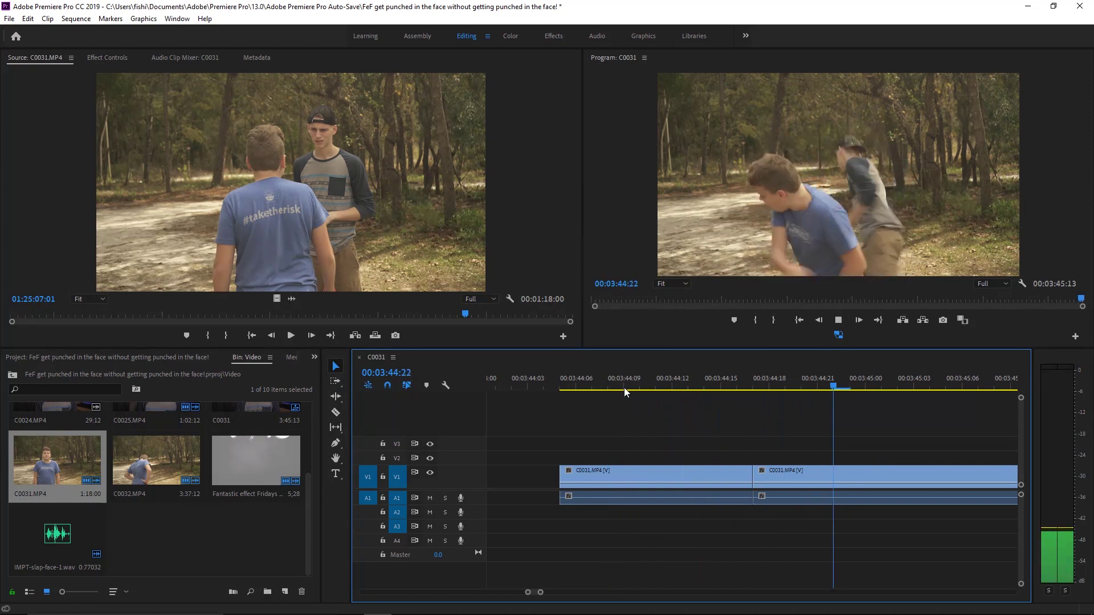
left_click(624, 387)
key("space")
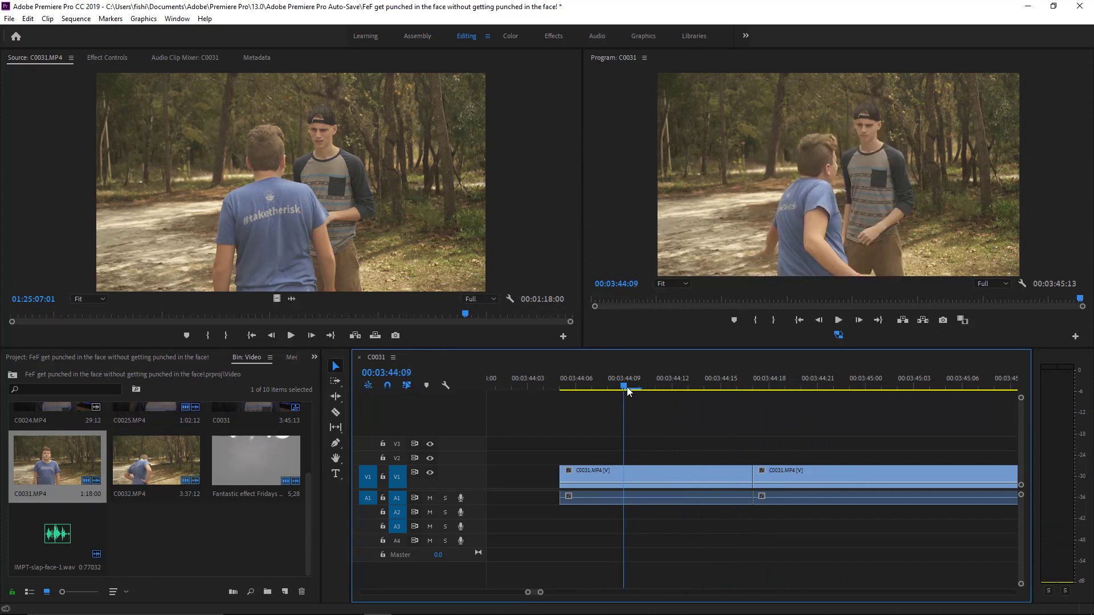
left_click_drag(627, 388, 672, 388)
key("space")
key("space")
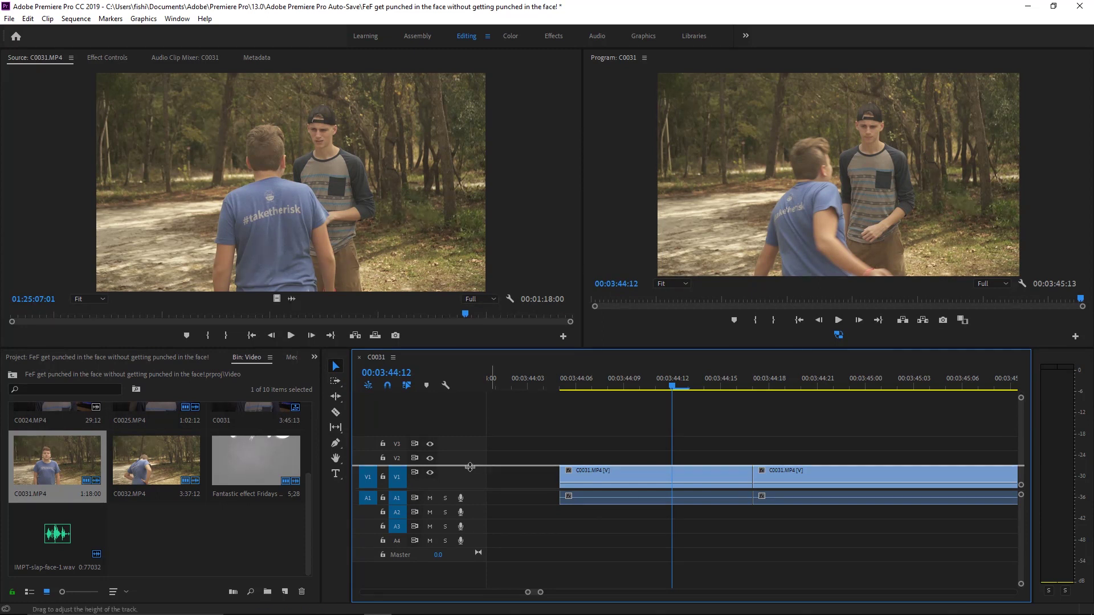
Make the V1 track taller and show the Time Remapping speed line on the first C0031.MP4 clip.
left_click_drag(471, 467, 490, 421)
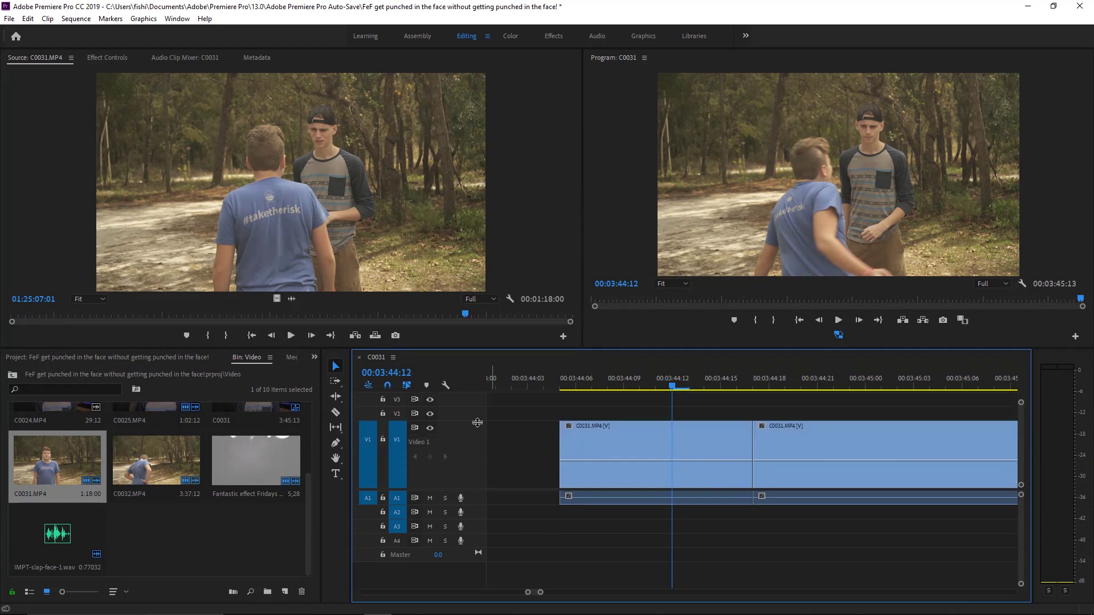
left_click_drag(591, 392, 733, 380)
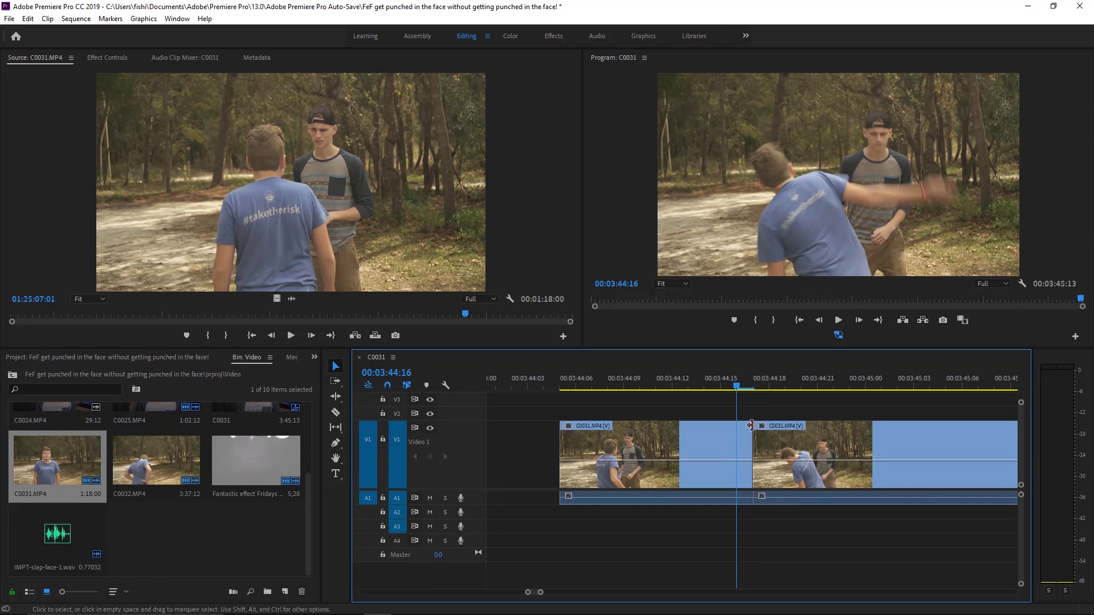
right_click(569, 425)
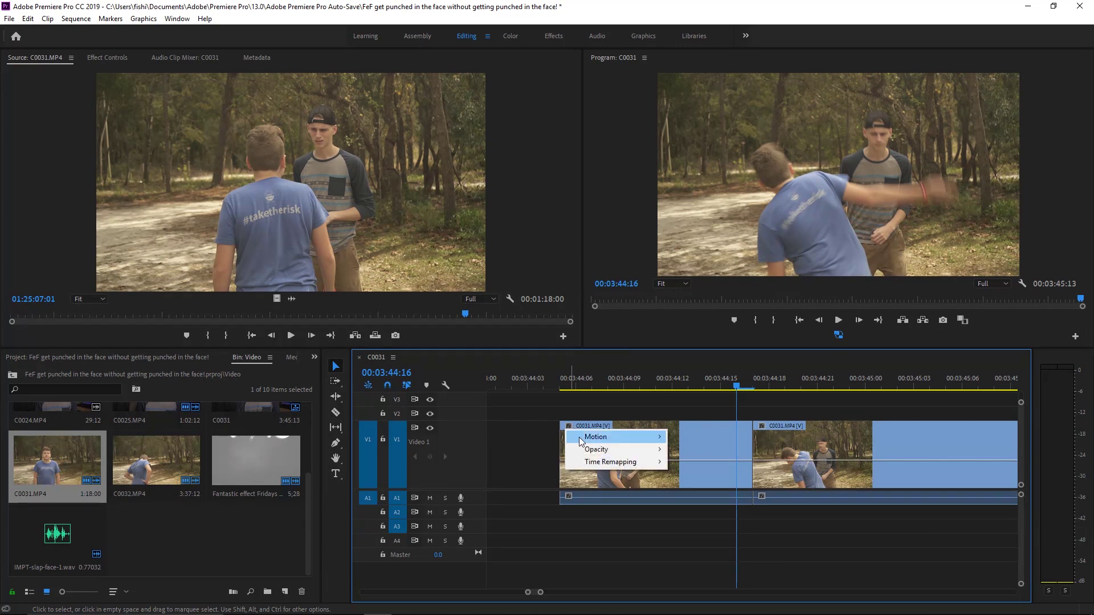
mouse_move(625, 464)
left_click(693, 461)
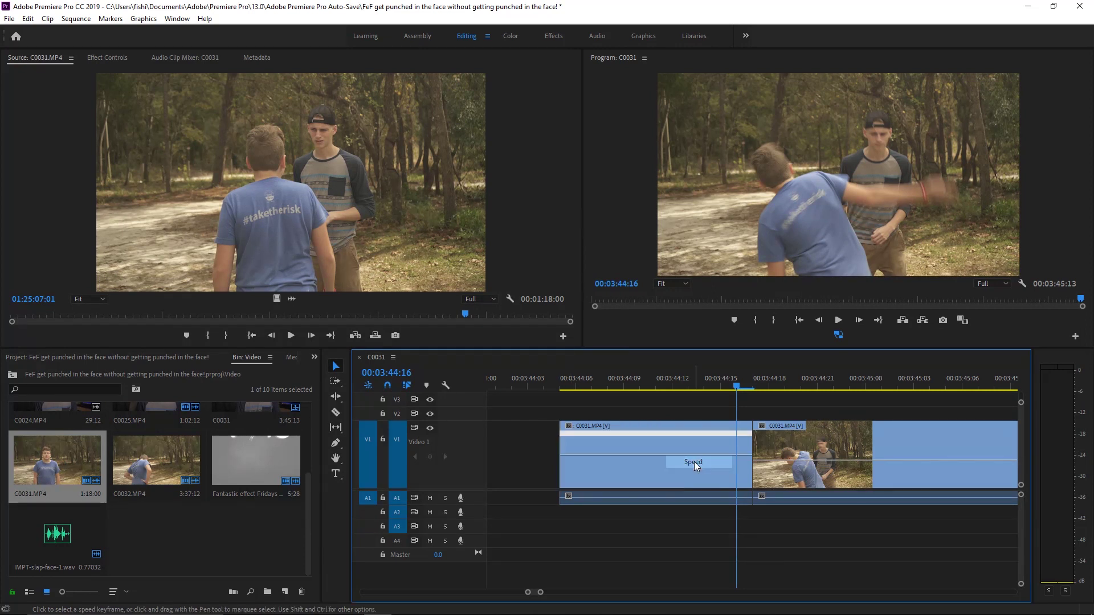
Show the Time Remapping speed line on the second C0031.MP4 clip too.
right_click(764, 426)
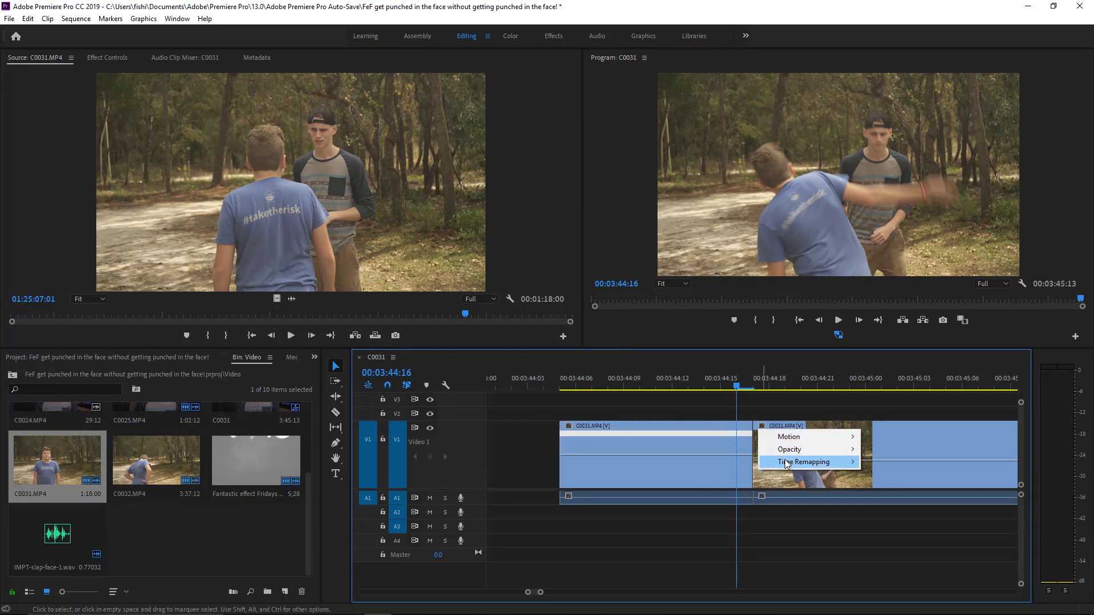
mouse_move(809, 462)
left_click(890, 463)
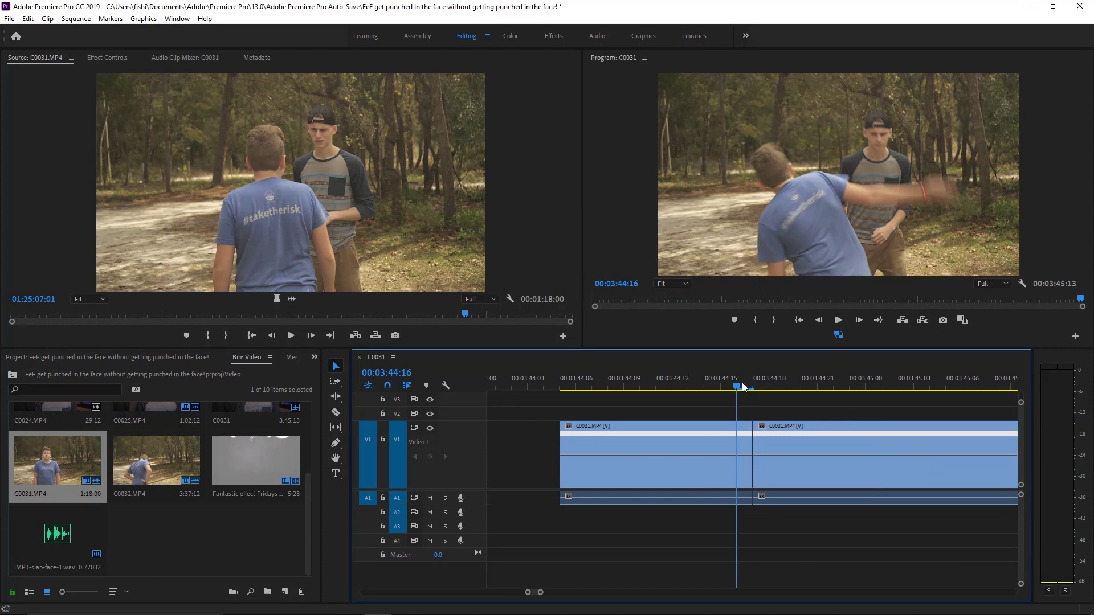
Add a speed keyframe on the first clip at 00:03:44:12 with the Pen tool.
left_click_drag(738, 388, 689, 388)
key("p")
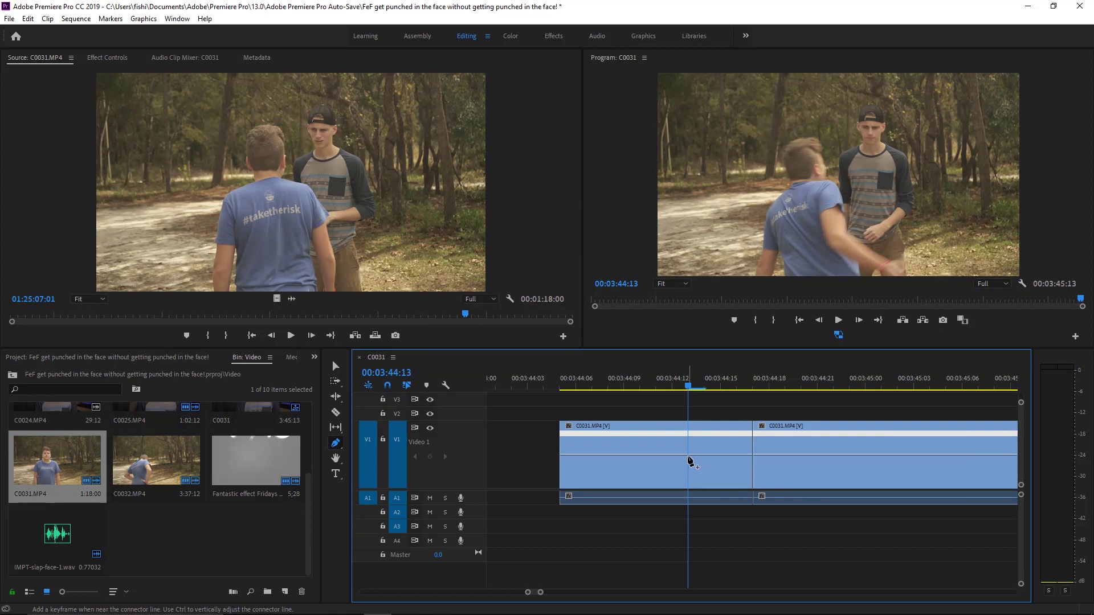
left_click(689, 460)
key("v")
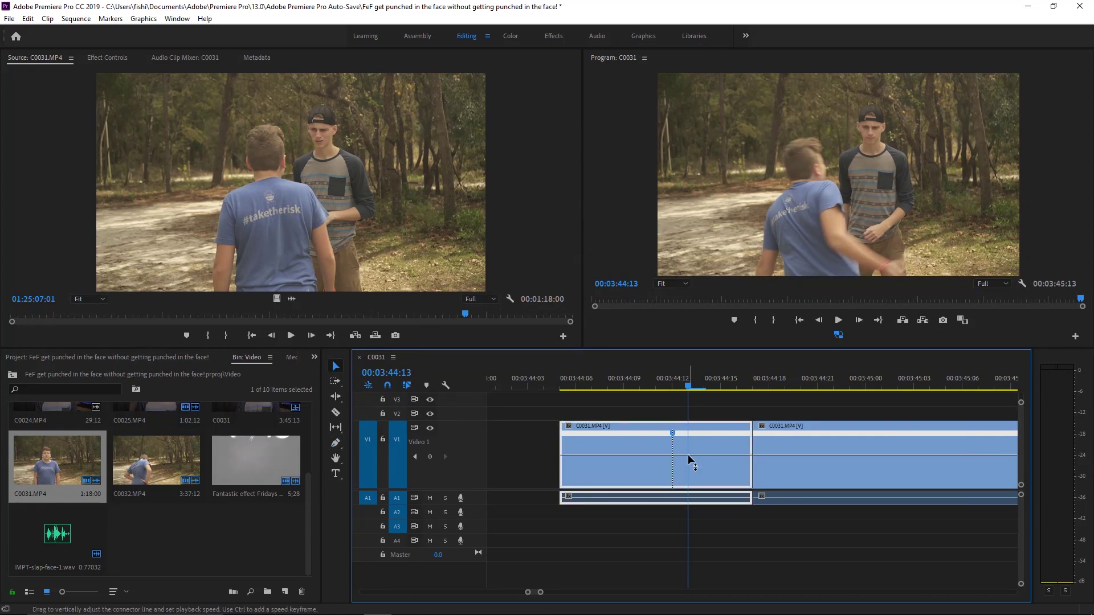
left_click_drag(656, 385, 736, 387)
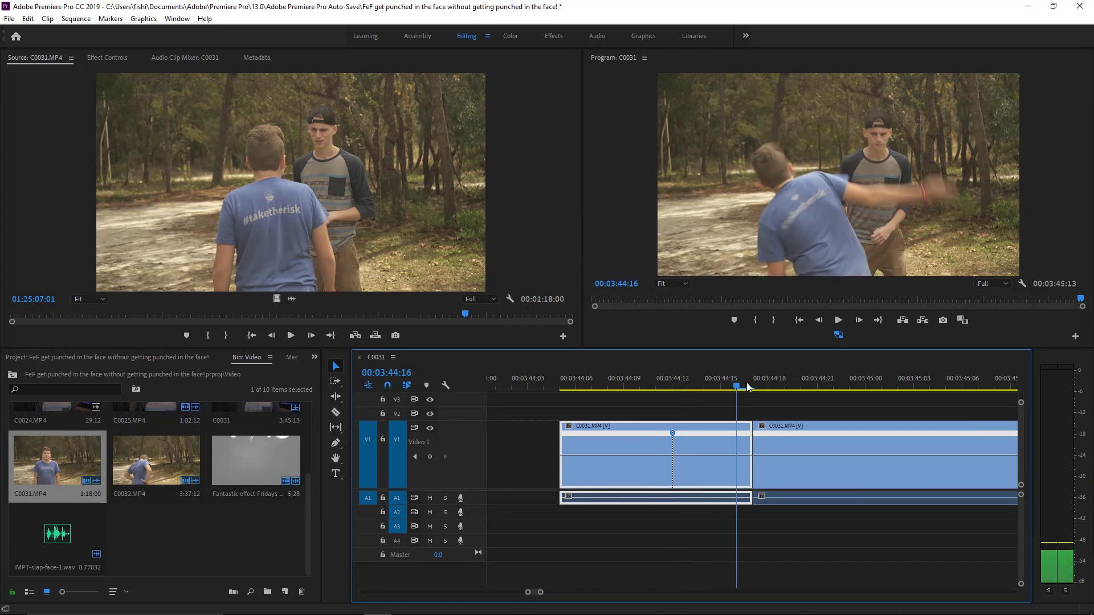
left_click(713, 449)
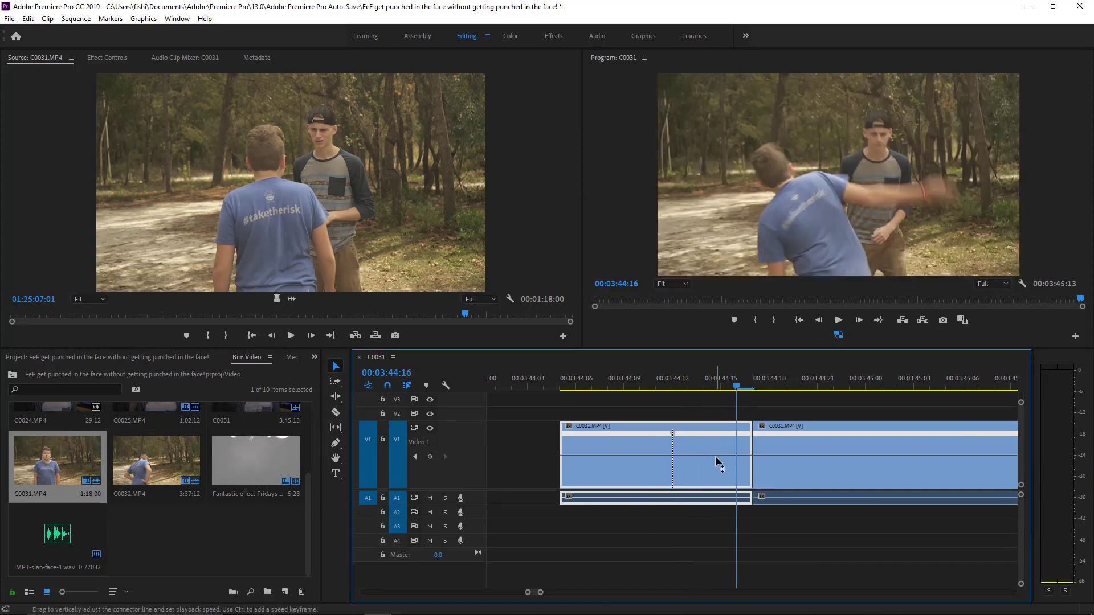
left_click(715, 456)
left_click(669, 387)
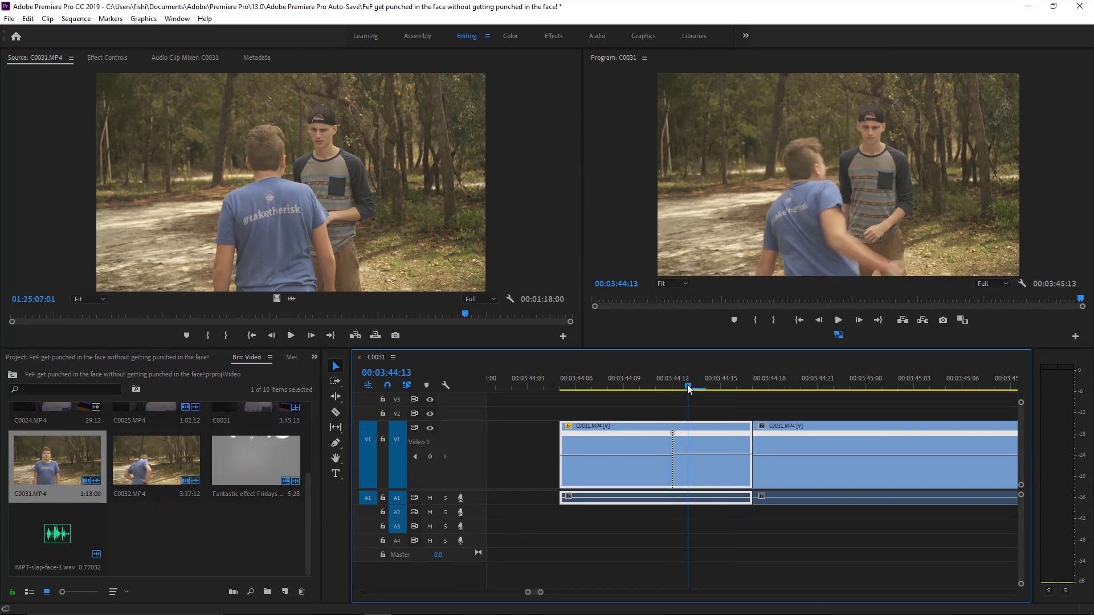
mouse_move(688, 389)
left_mouse_down()
mouse_move(735, 388)
mouse_move(673, 389)
mouse_move(704, 388)
left_mouse_up()
Raise the speed after the keyframe to 115% and spread the keyframe into a gradual ramp.
left_click_drag(696, 453, 699, 450)
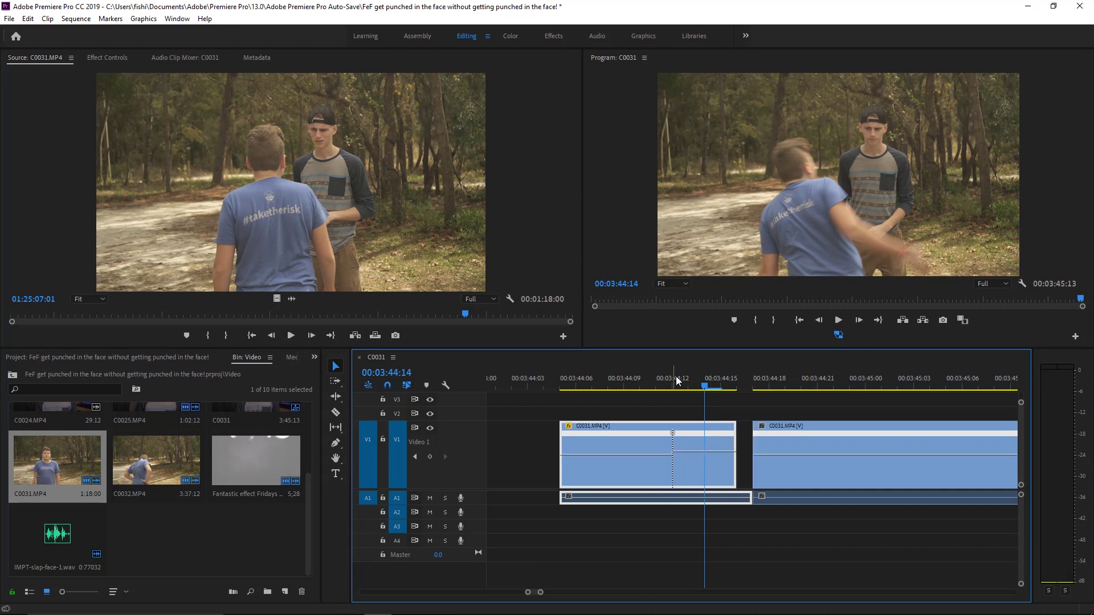
left_click_drag(730, 377, 666, 386)
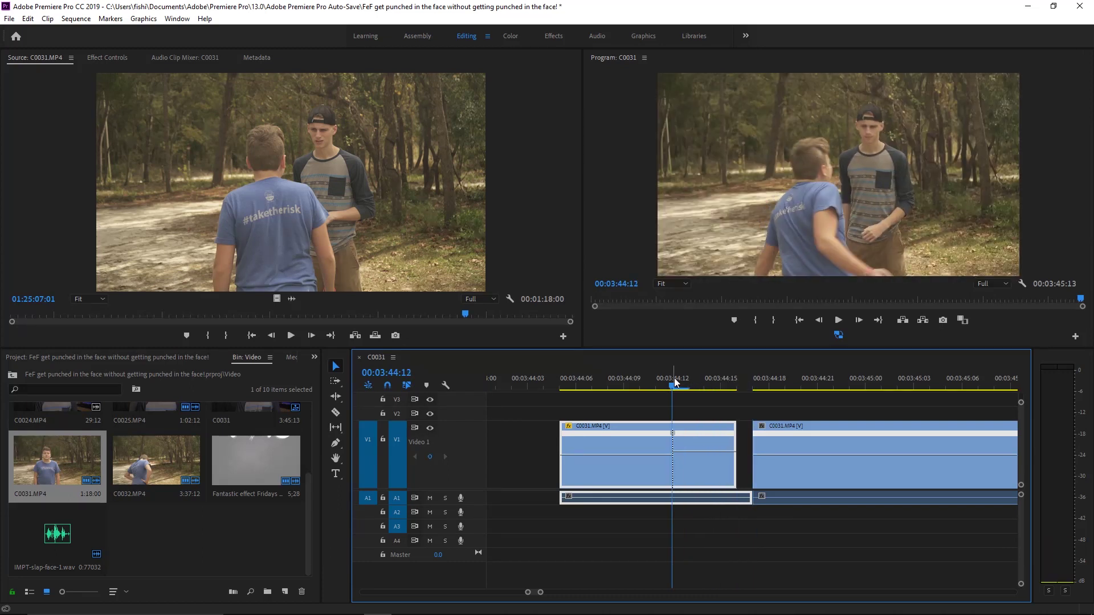
left_click_drag(671, 388, 641, 389)
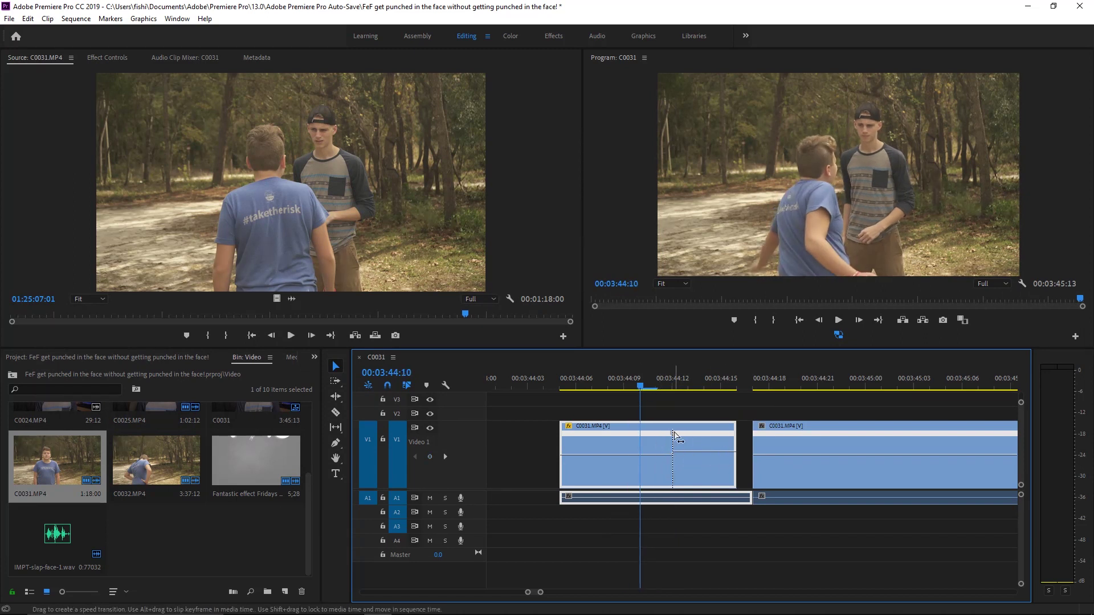
left_click(678, 387)
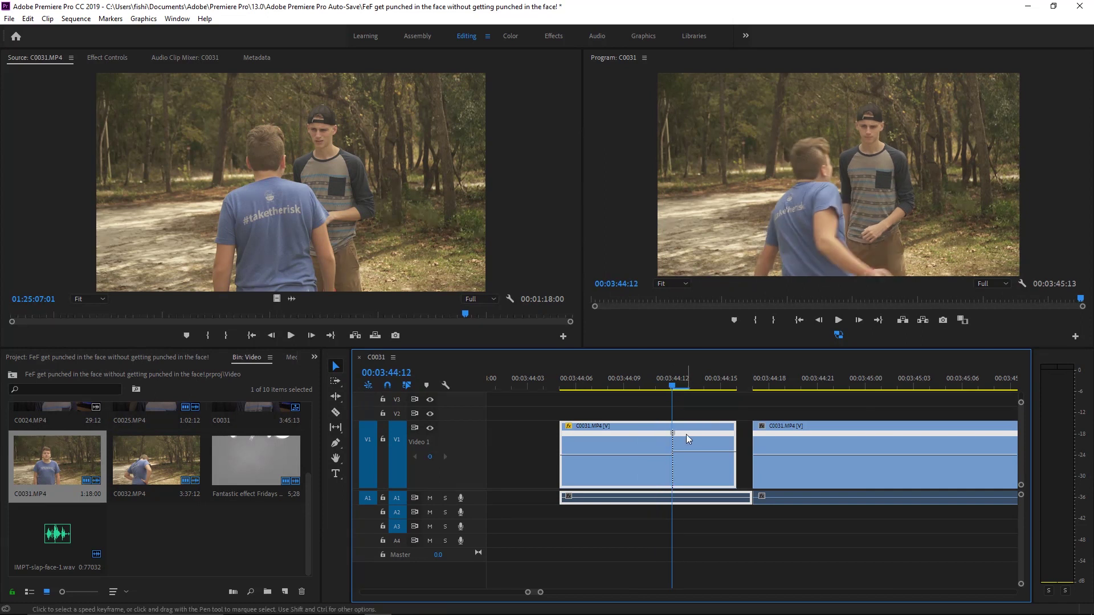
left_click_drag(678, 439, 741, 438)
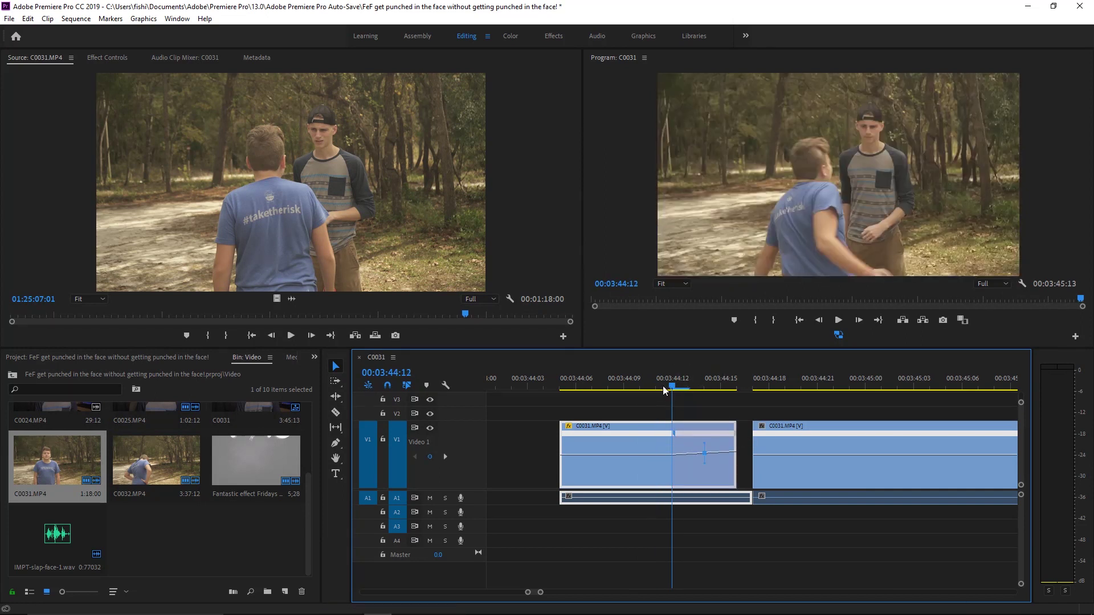
key("Left")
key("Left")
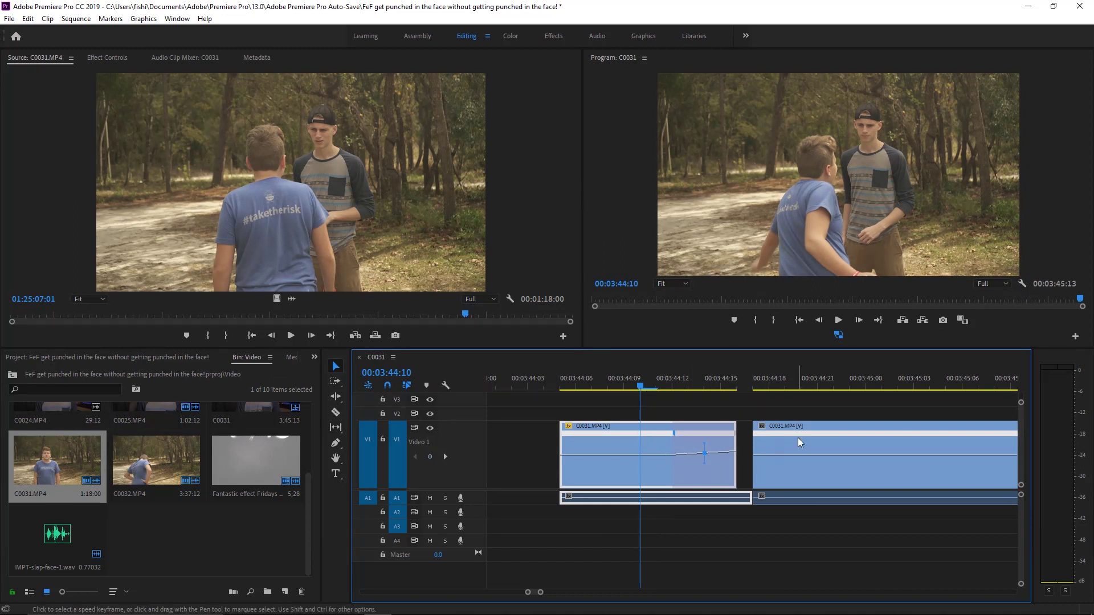
Butt the second clip against the first and add a speed keyframe where the swing ends.
left_click_drag(798, 437, 783, 438)
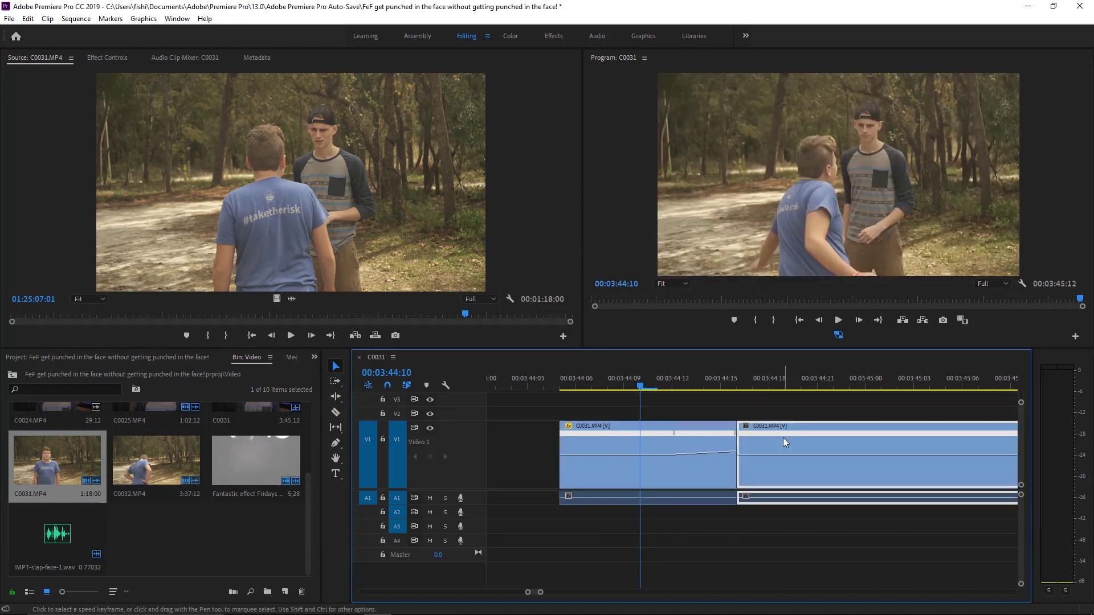
left_click(734, 392)
left_click_drag(733, 389, 795, 387)
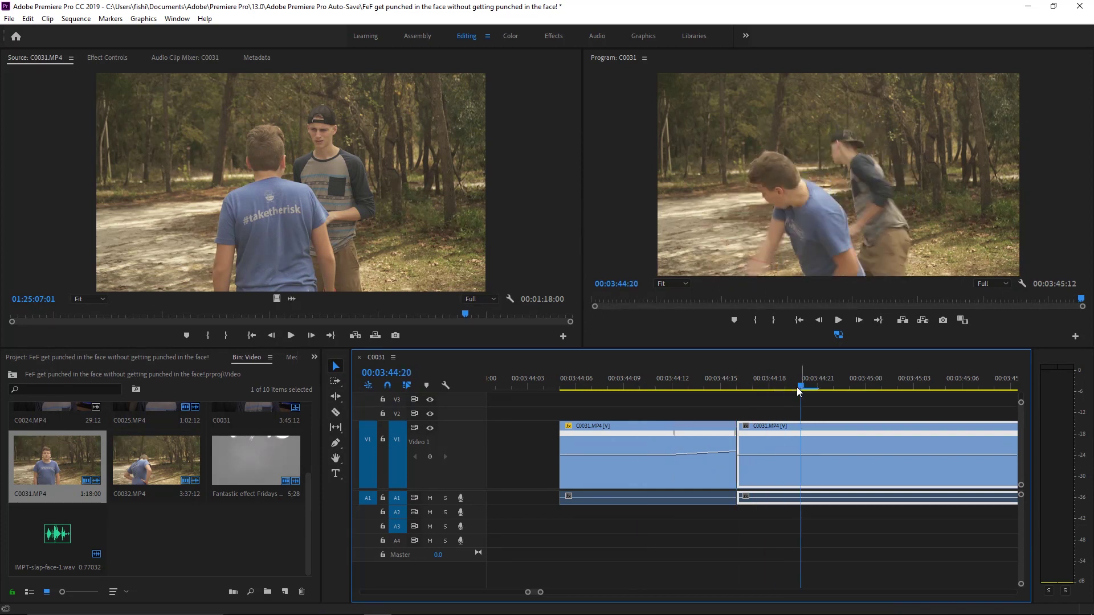
key("p")
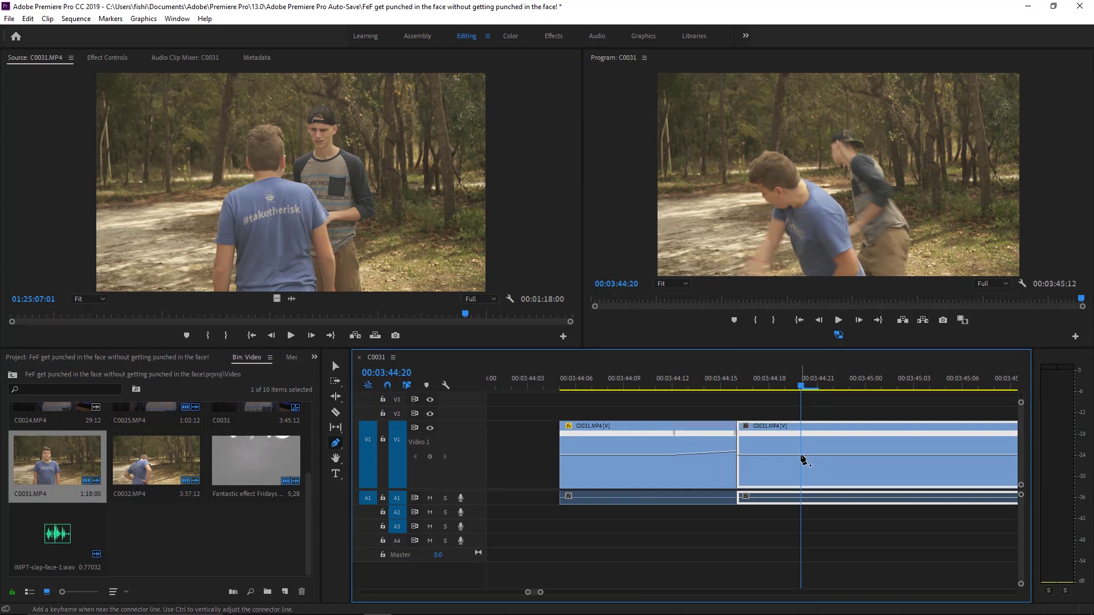
left_click(803, 455)
key("v")
Set the second clip's opening speed to 125% and spread its keyframe into a gradual ramp.
left_click(750, 389)
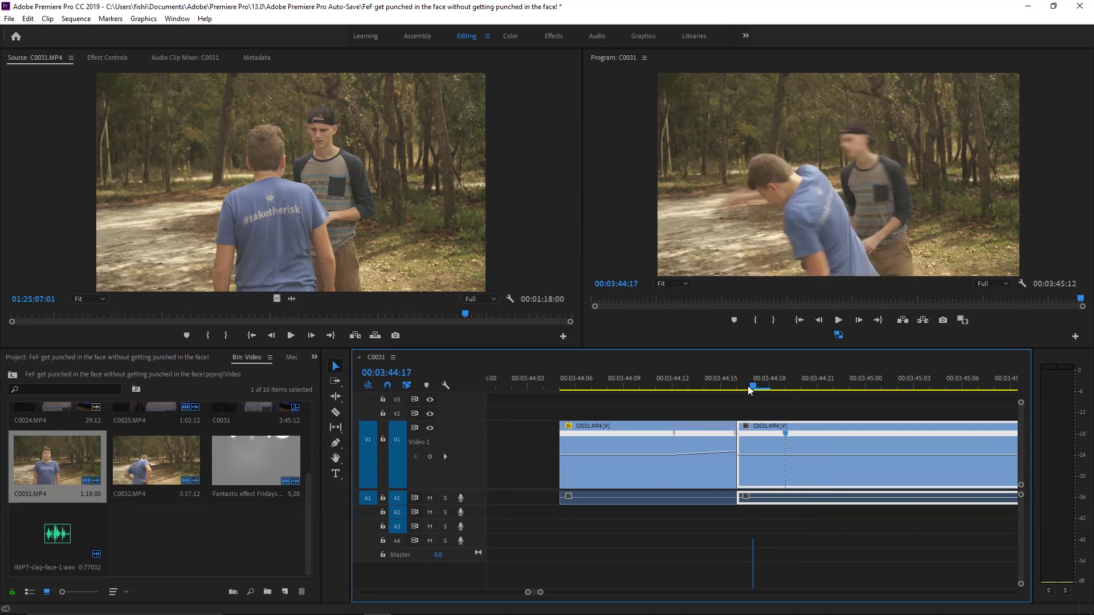
mouse_move(769, 456)
left_mouse_down()
mouse_move(770, 468)
mouse_move(770, 455)
left_mouse_up()
mouse_move(742, 409)
left_mouse_down()
mouse_move(718, 399)
mouse_move(719, 387)
mouse_move(737, 390)
left_mouse_up()
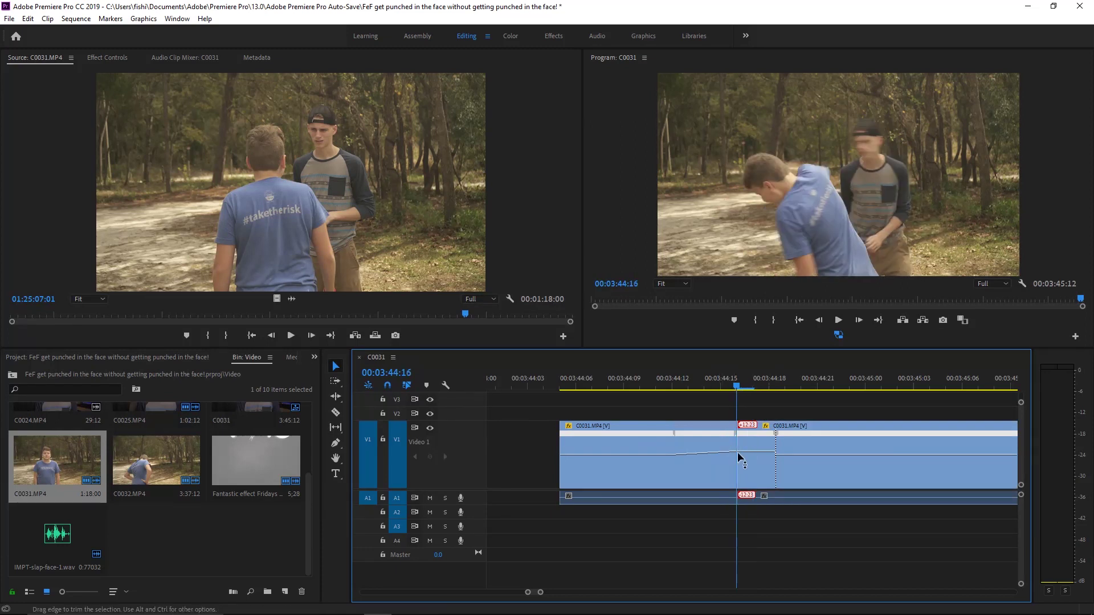
left_click_drag(736, 387, 799, 389)
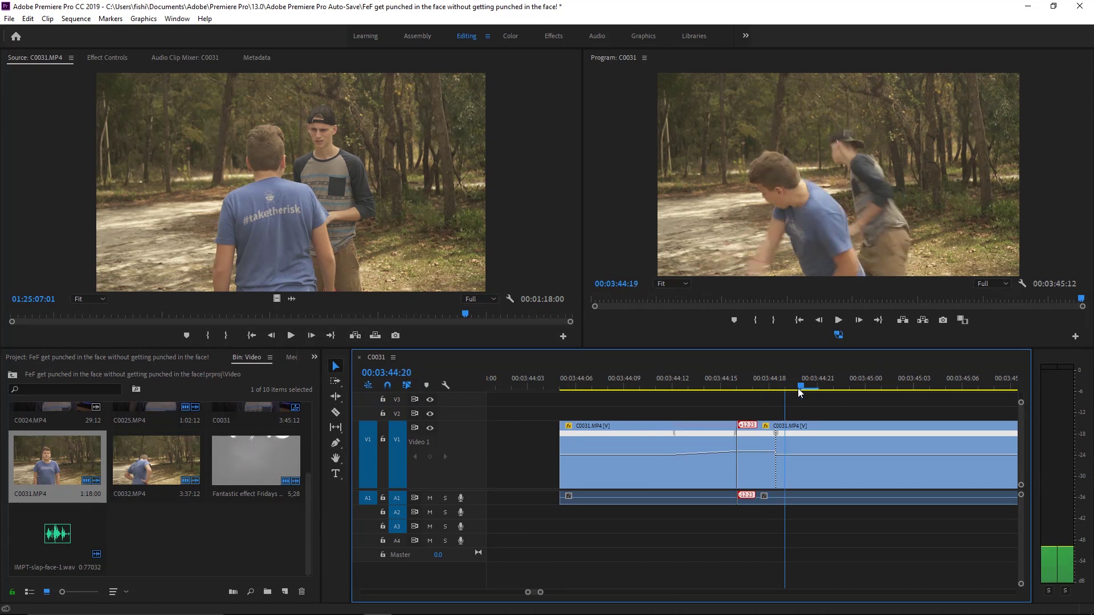
left_click_drag(775, 435, 728, 433)
left_click_drag(669, 380, 741, 394)
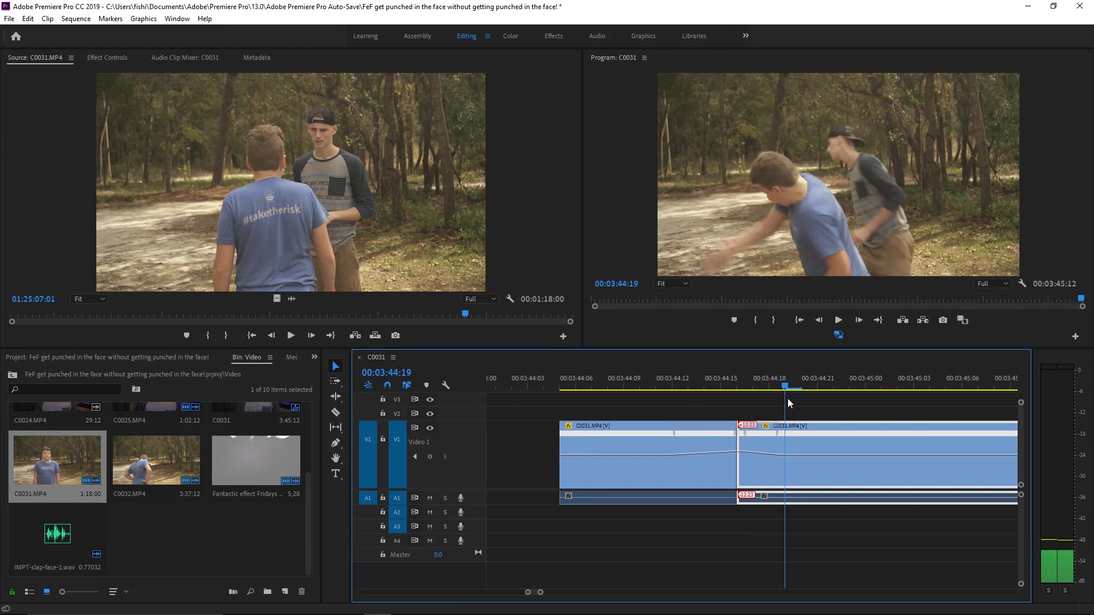
left_click_drag(566, 390, 590, 408)
key("space")
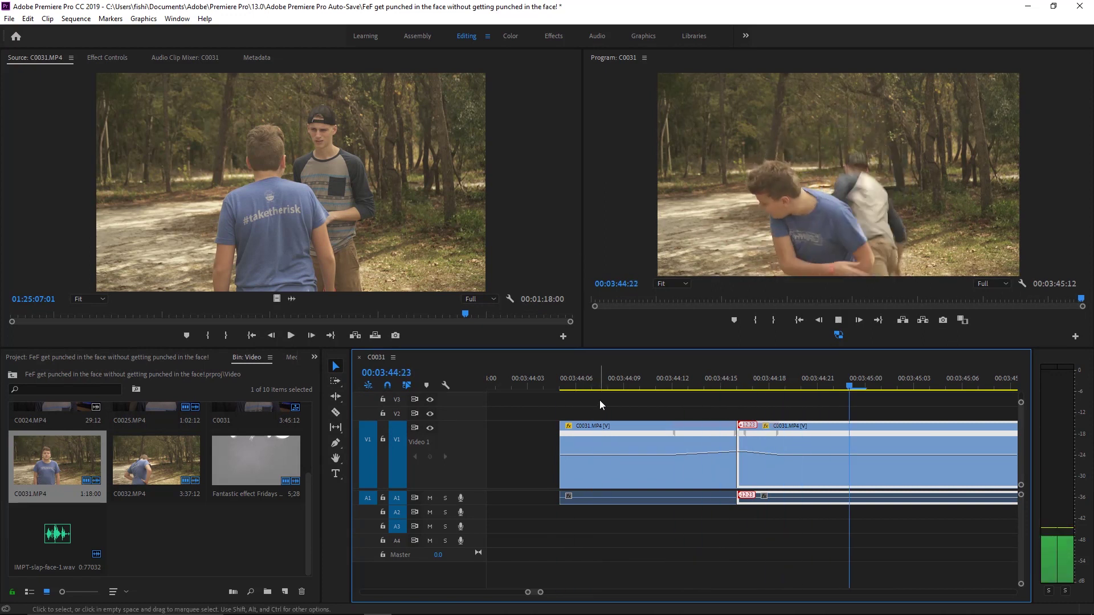
left_click(607, 388)
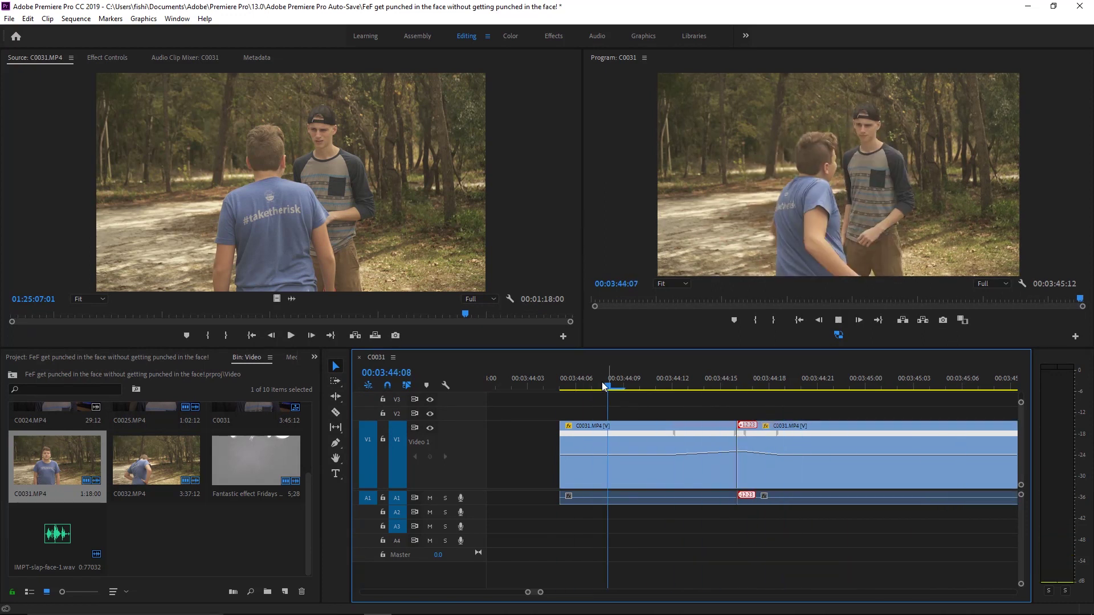
key("space")
left_click_drag(610, 381, 647, 375)
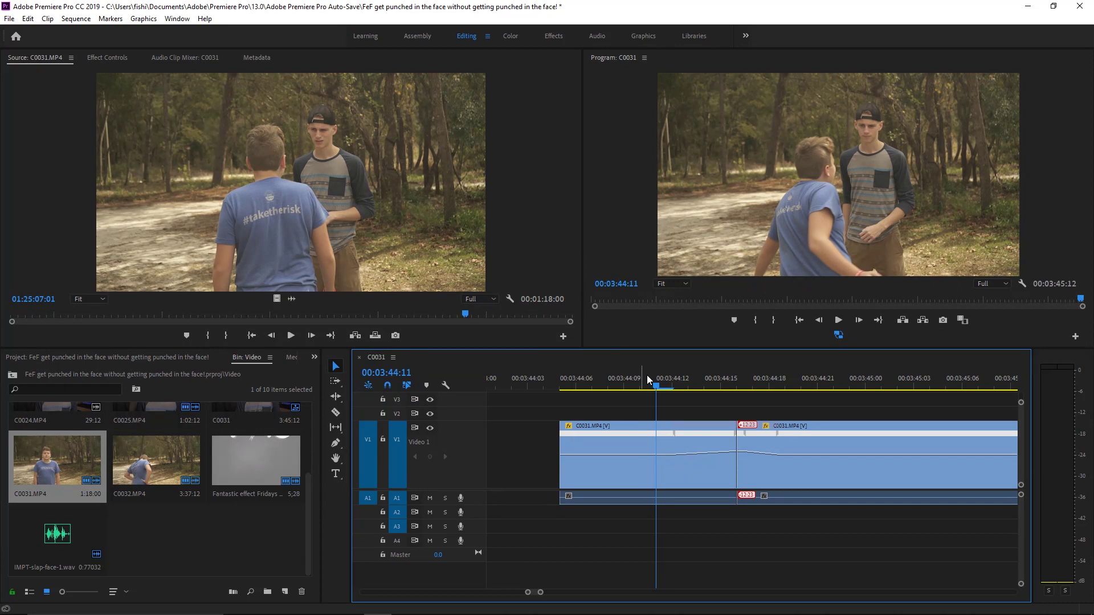
left_click(593, 376)
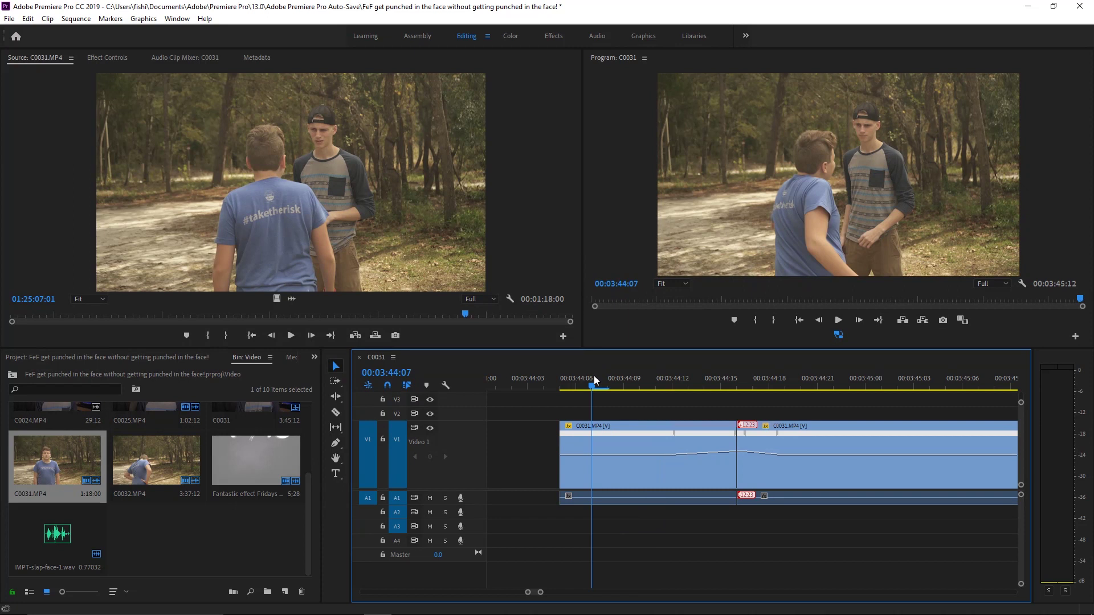
left_click_drag(594, 375, 649, 367)
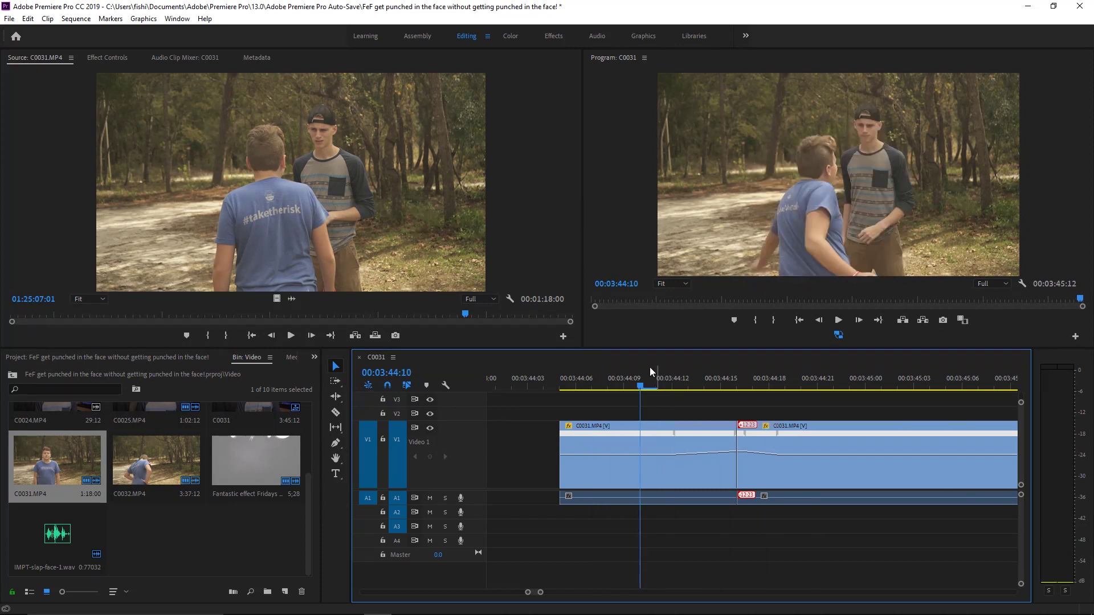